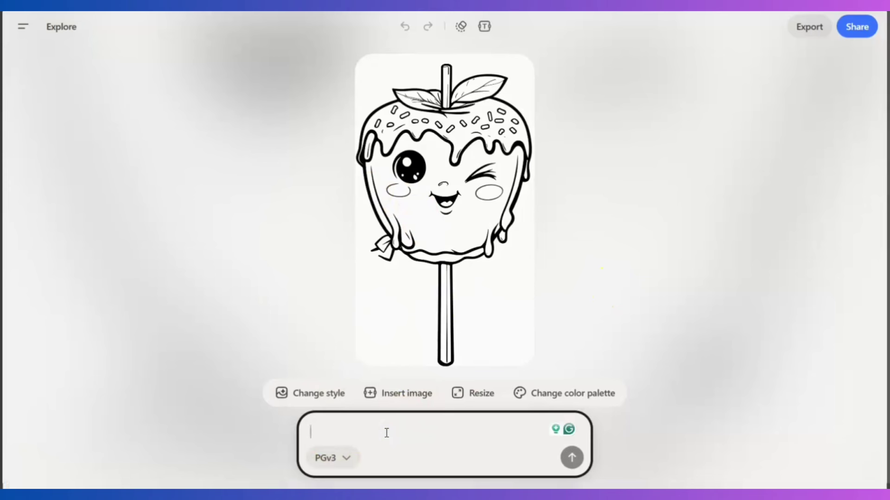
# - Begin an edit prompt asking to add a dress to the candy apple drawing
pyautogui.write('Add a dress to th')
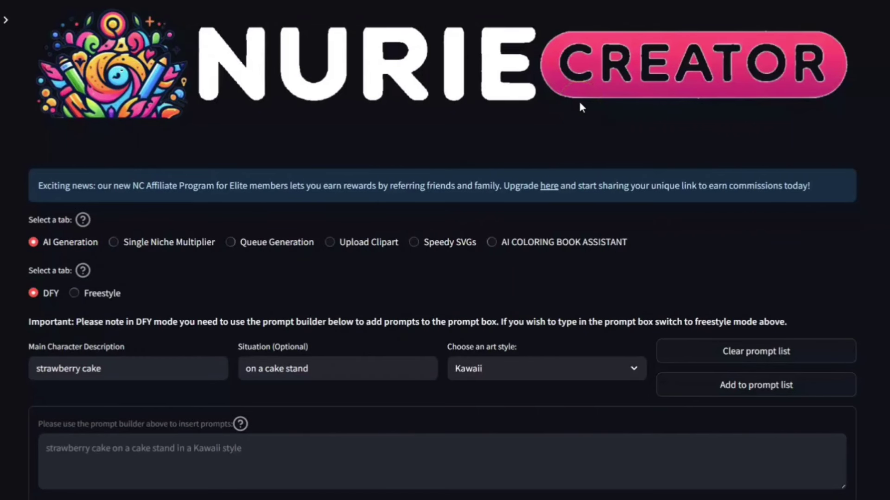
# - Look through the strawberry cake coloring pages generated in Nurie Creator
pyautogui.scroll(-15, 579, 103)
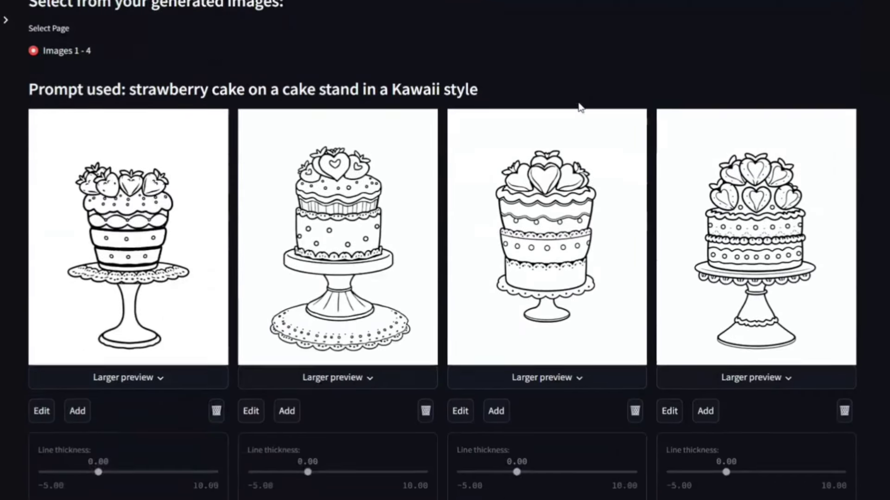
pyautogui.scroll(-5, 579, 107)
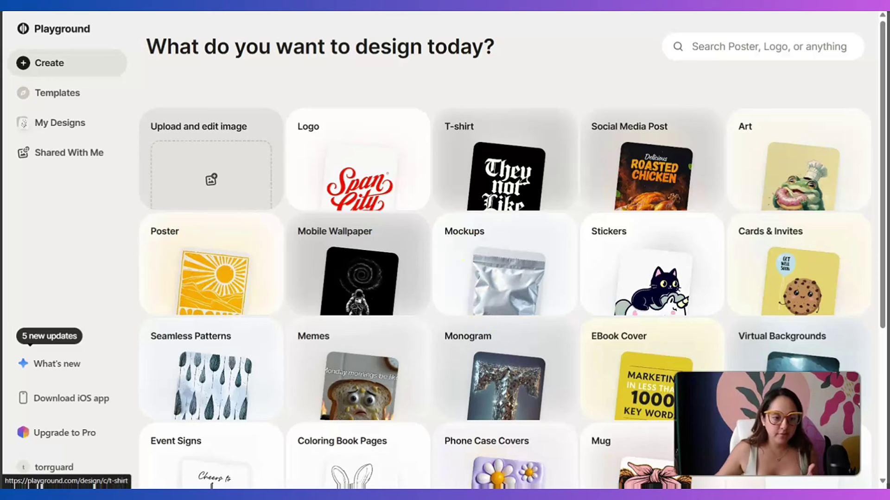
# - Browse the design categories in Playground and open Coloring Book Pages
pyautogui.scroll(-5, 423, 377)
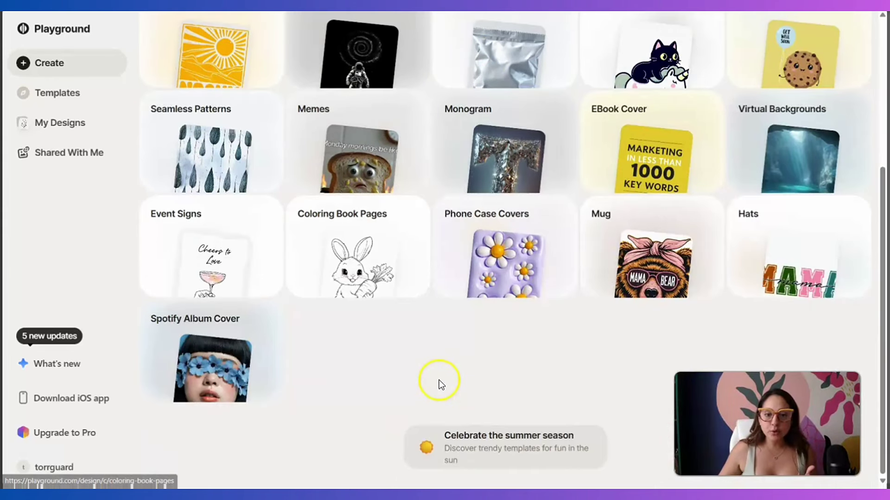
pyautogui.scroll(4, 93, 313)
pyautogui.scroll(1, 407, 318)
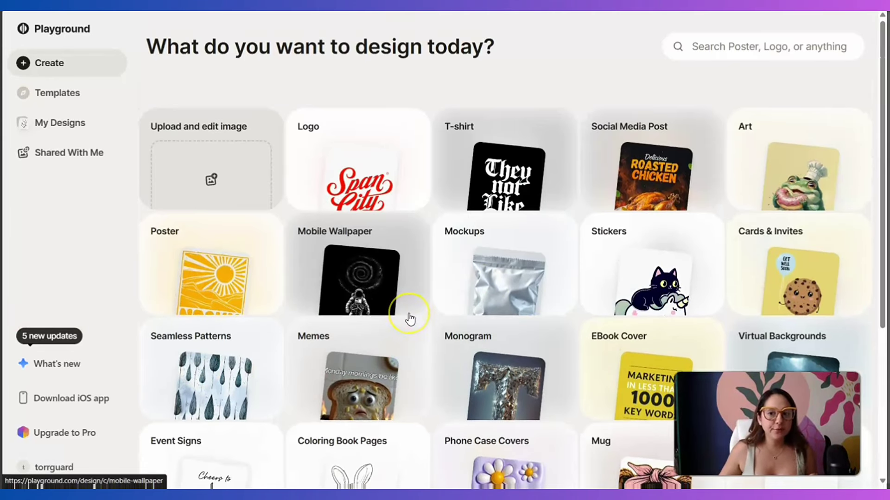
pyautogui.scroll(-4, 410, 319)
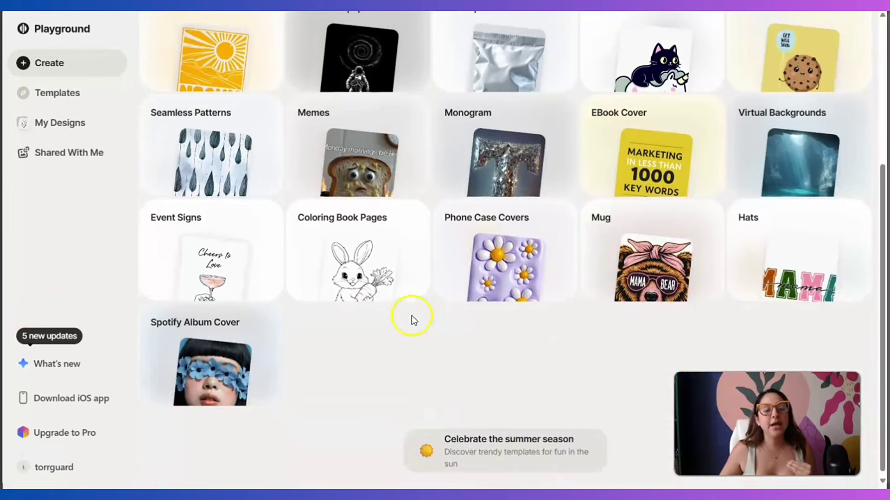
pyautogui.scroll(2, 407, 317)
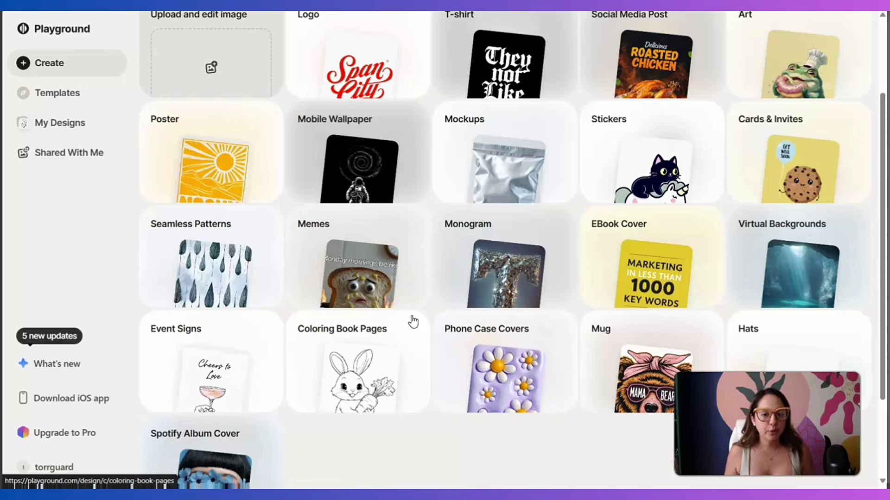
pyautogui.click(353, 366)
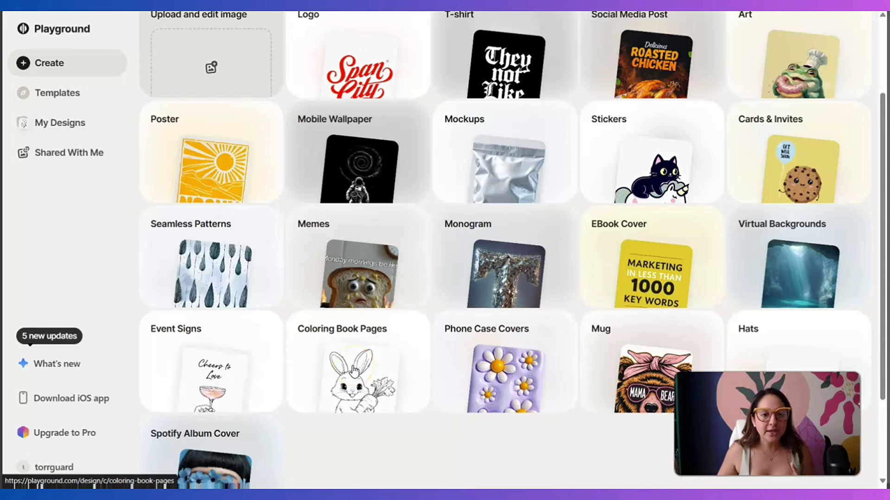
pyautogui.click(387, 362)
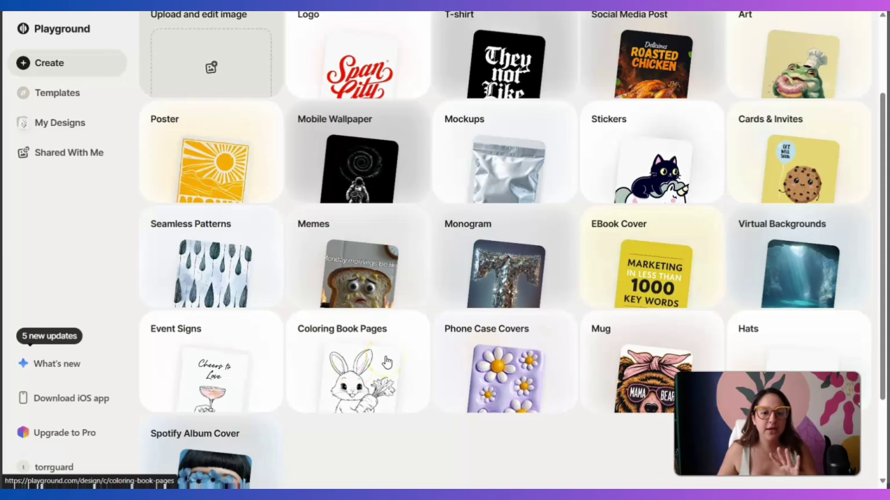
pyautogui.click(317, 369)
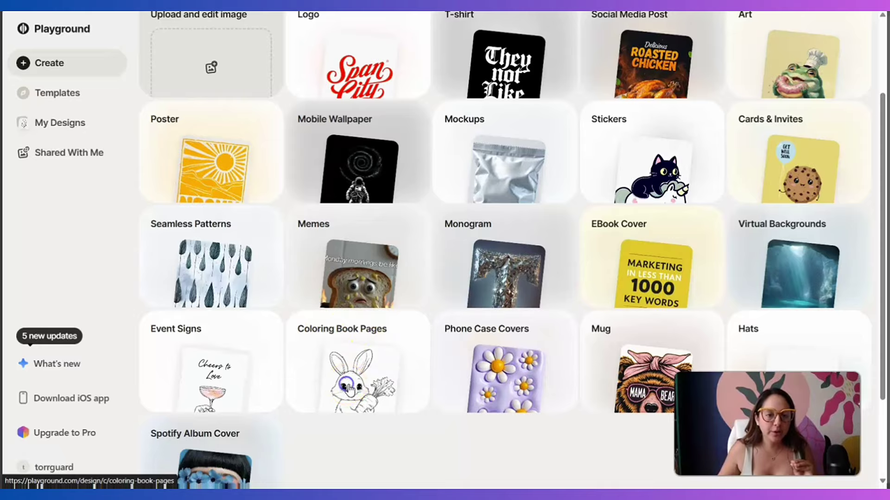
# - Open the winking candy apple coloring page template for editing and dismiss the similar-template suggestions
pyautogui.scroll(-20, 487, 324)
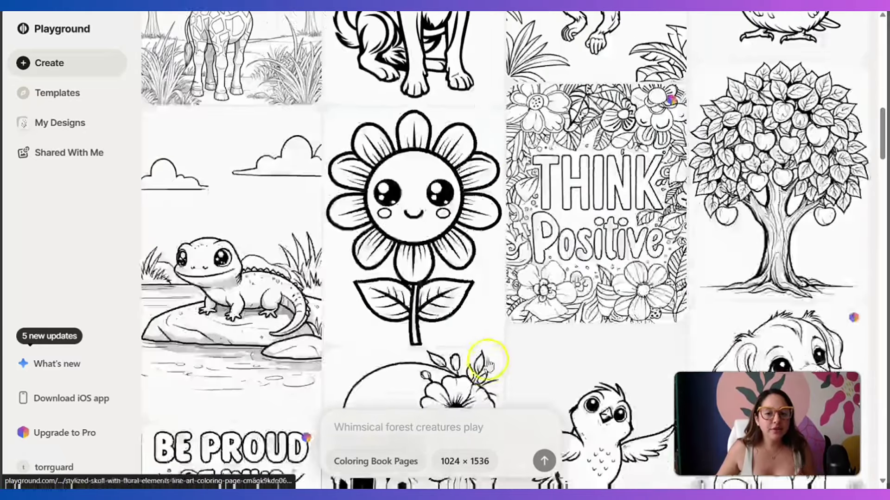
pyautogui.scroll(-10, 505, 376)
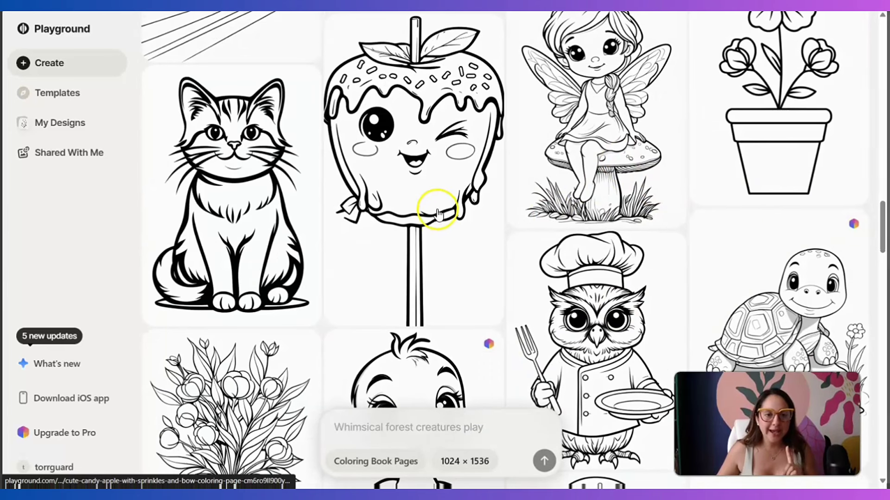
pyautogui.click(437, 214)
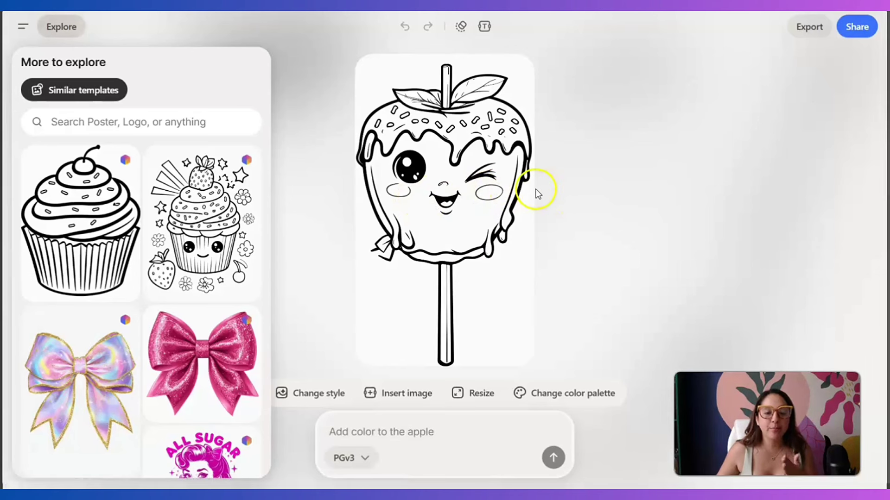
pyautogui.click(509, 199)
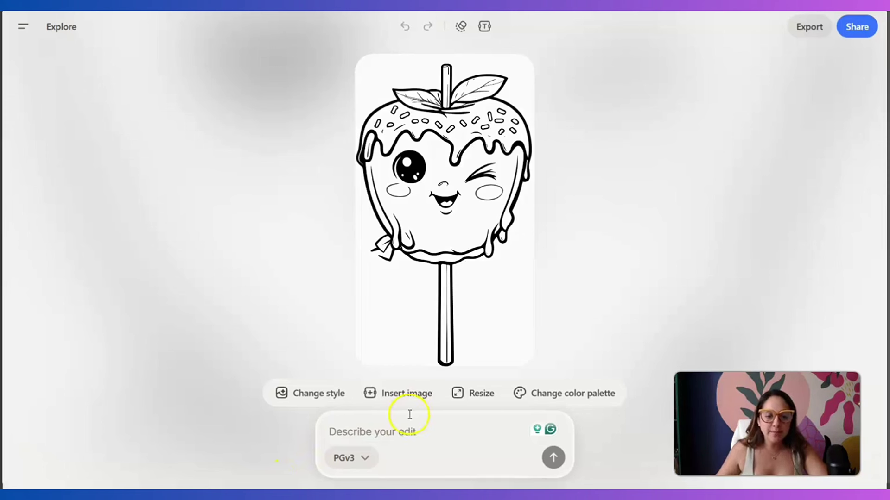
# - Submit the edit prompt "add a tutu skirt to the image" for the candy apple
pyautogui.click(398, 428)
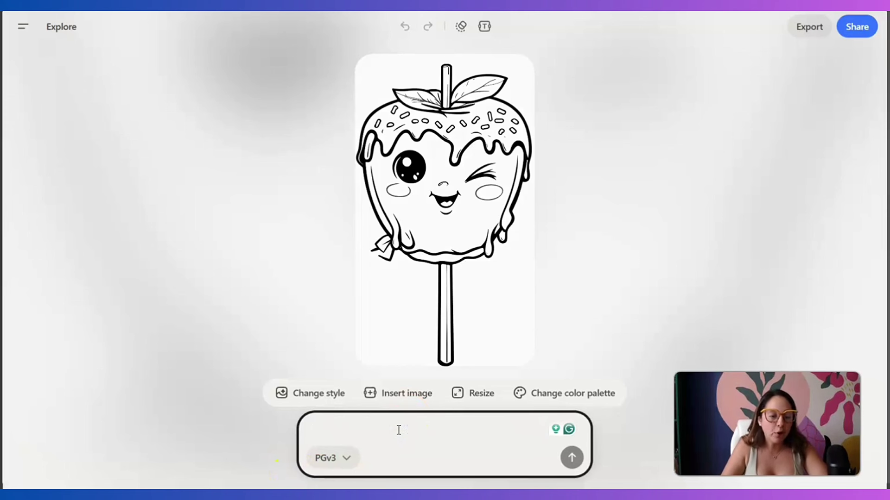
pyautogui.write('a')
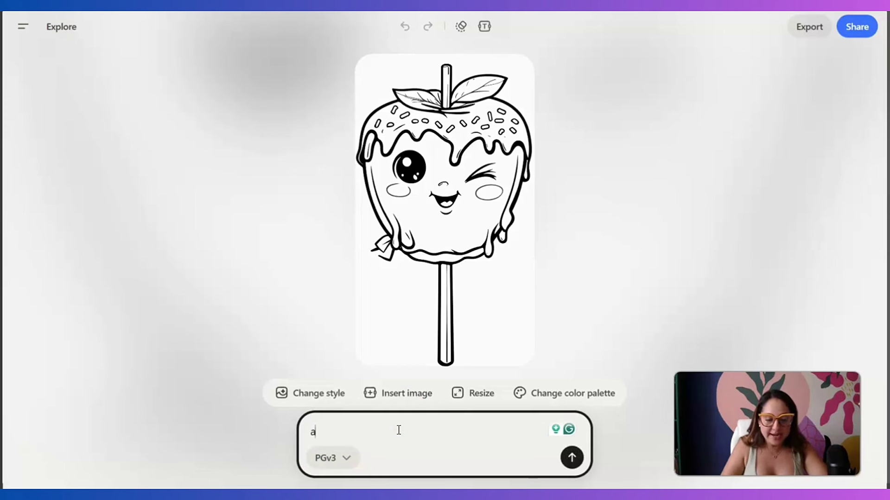
pyautogui.write('dd a tutu ')
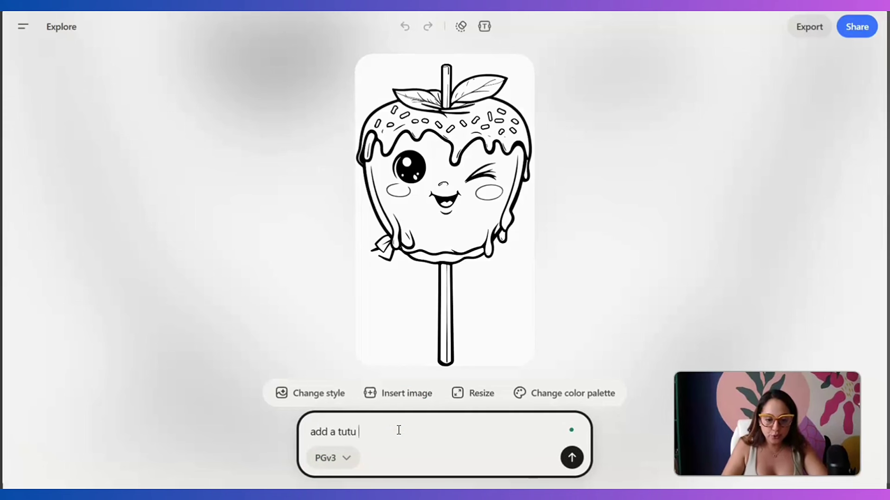
pyautogui.write('skirt ')
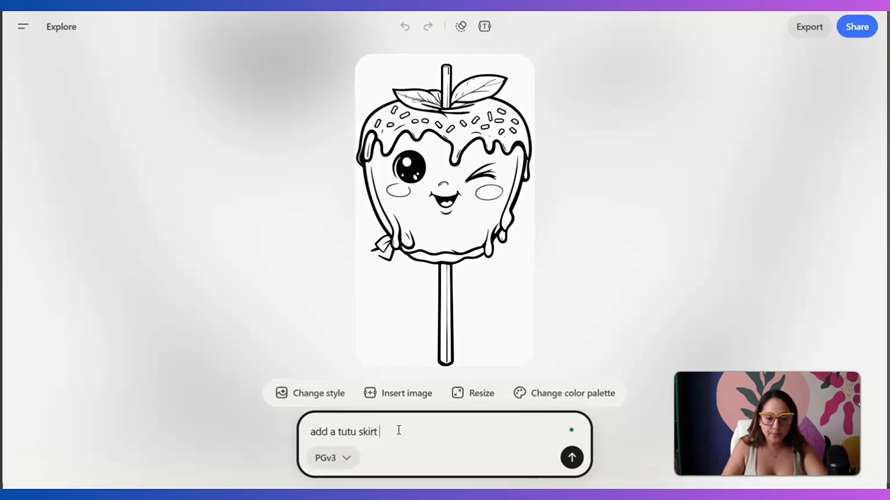
pyautogui.write('to the image')
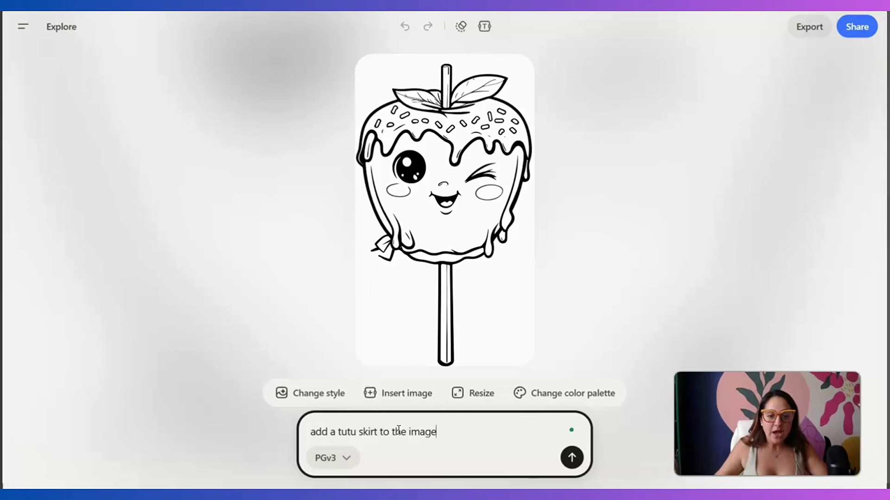
pyautogui.press('Return')
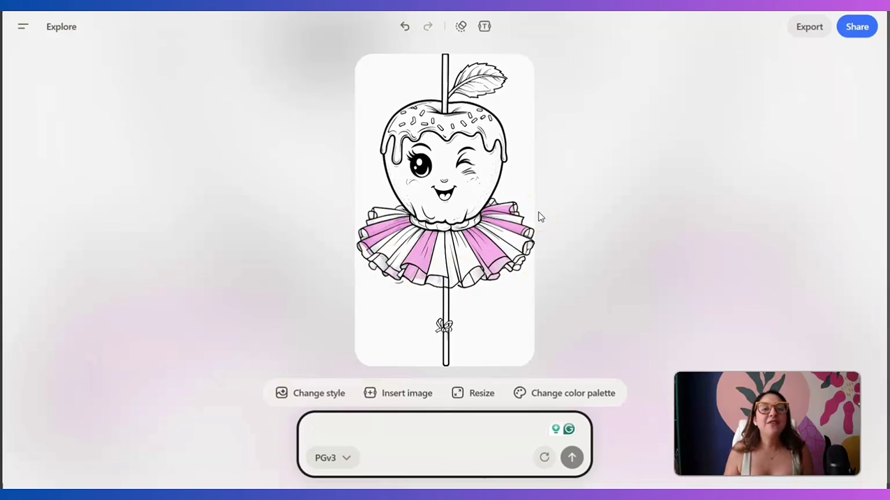
# - Switch to Nurie Creator and review the prompt builder's main character description and situation fields
pyautogui.click(454, 463)
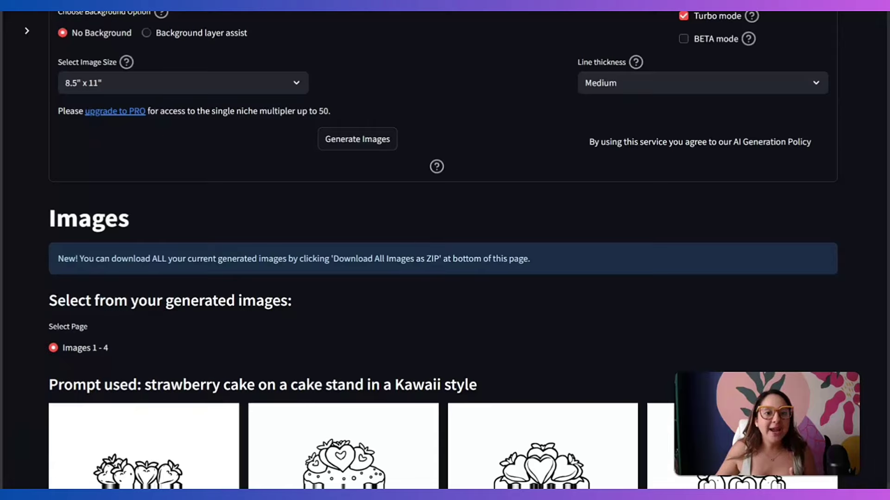
pyautogui.scroll(10, 430, 307)
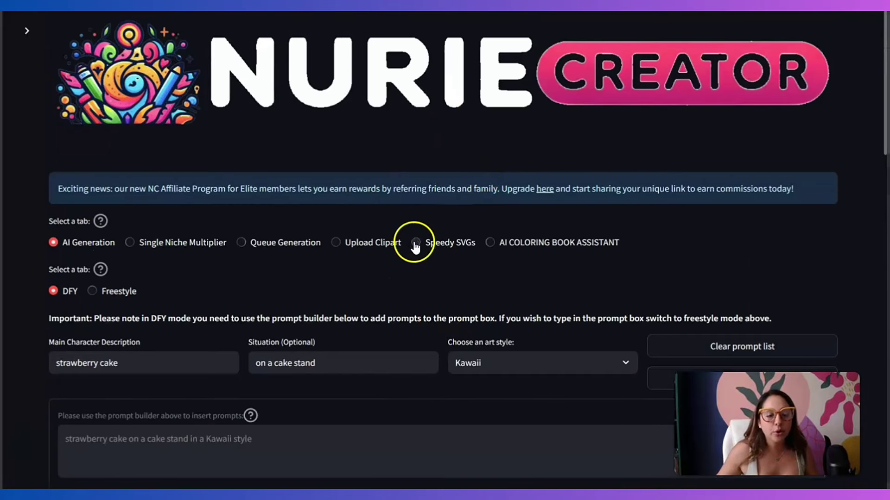
pyautogui.scroll(-2, 416, 247)
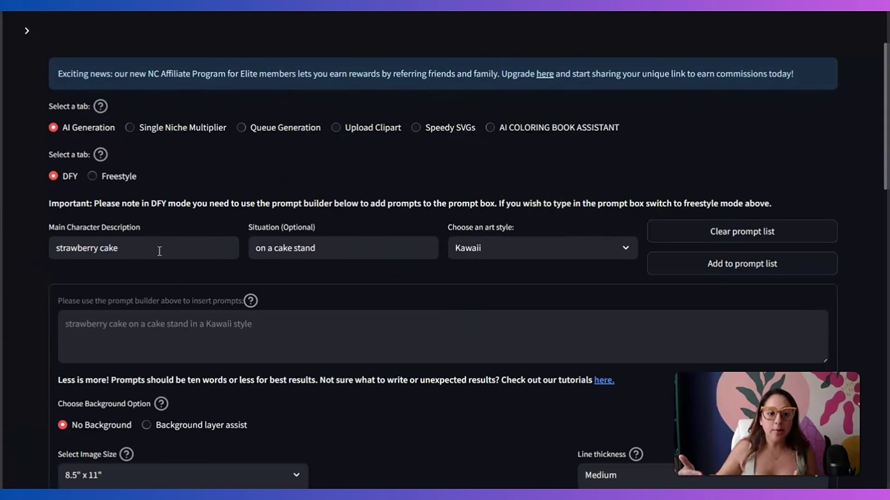
pyautogui.click(135, 239)
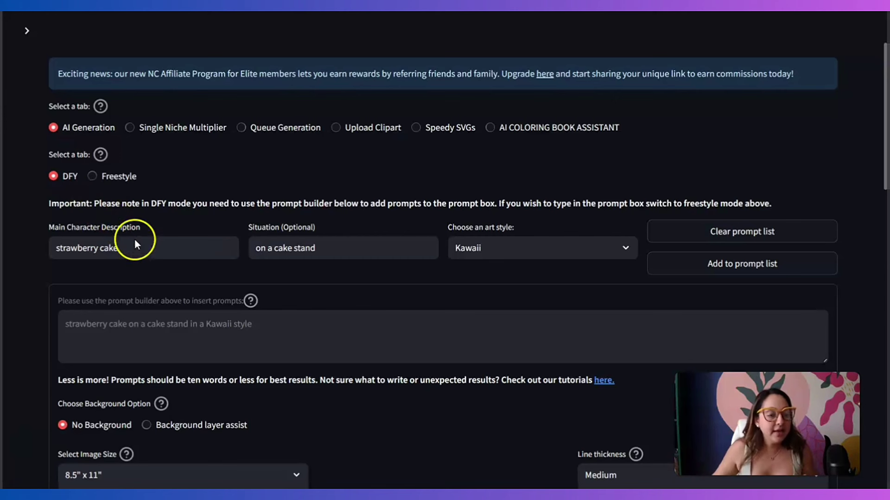
pyautogui.click(174, 235)
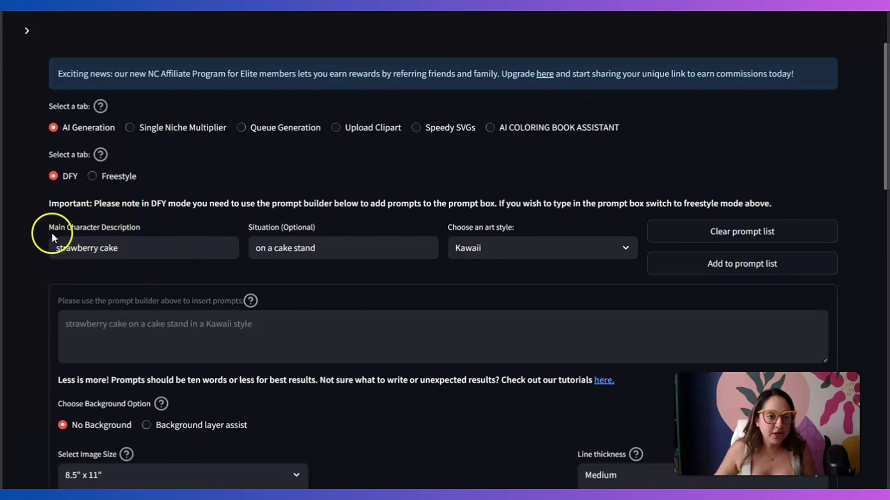
pyautogui.moveTo(52, 236); pyautogui.dragTo(120, 250)
pyautogui.click(260, 275)
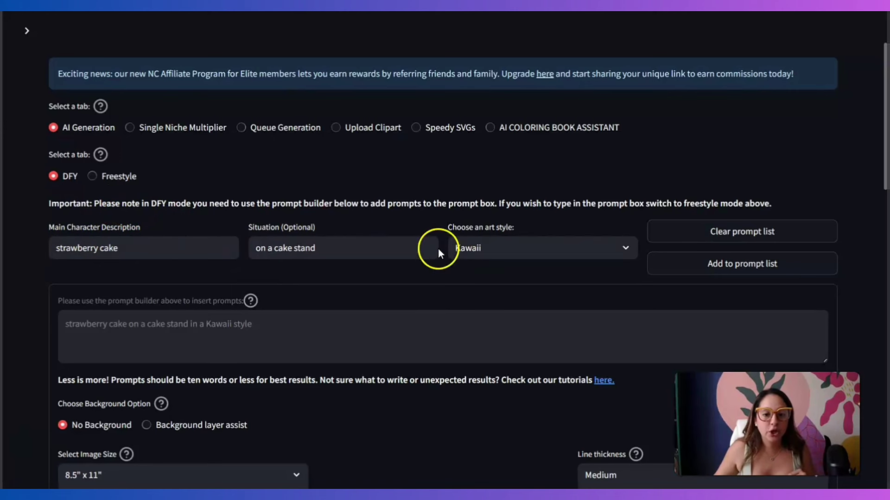
# - Browse the available art styles in the prompt builder, keeping Kawaii selected
pyautogui.click(623, 248)
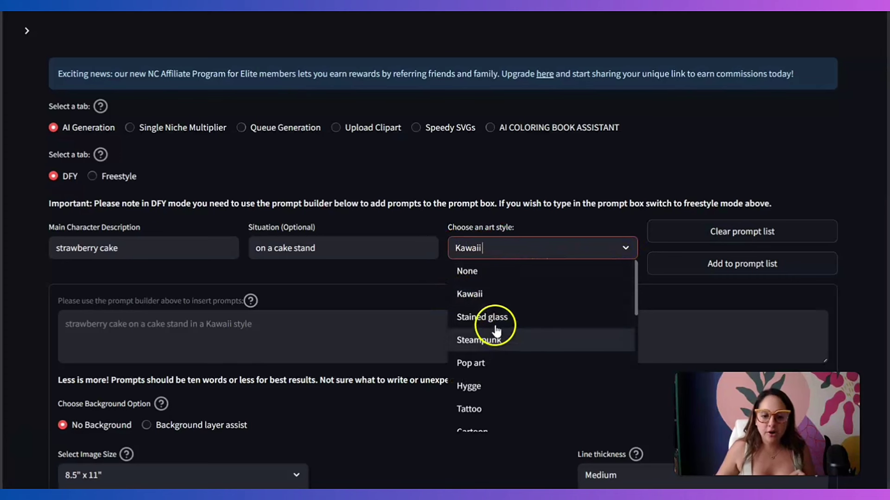
pyautogui.scroll(-1, 487, 352)
pyautogui.scroll(-2, 496, 326)
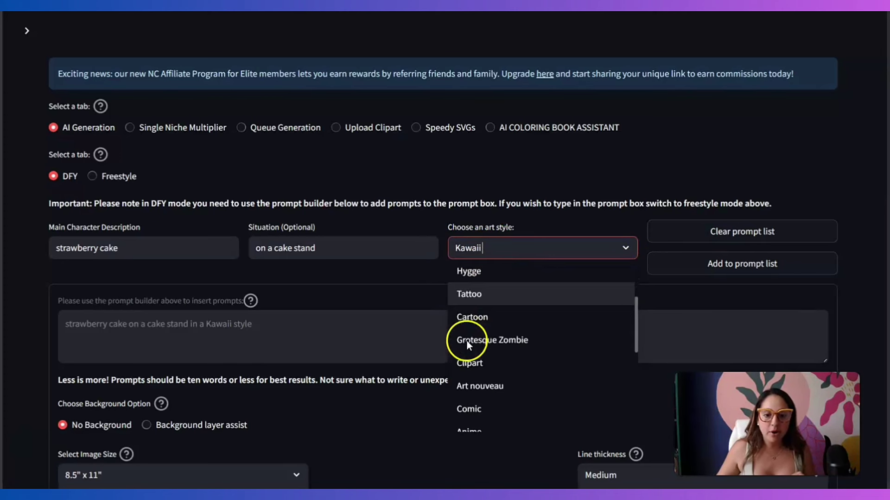
pyautogui.click(512, 248)
pyautogui.click(512, 247)
pyautogui.click(788, 181)
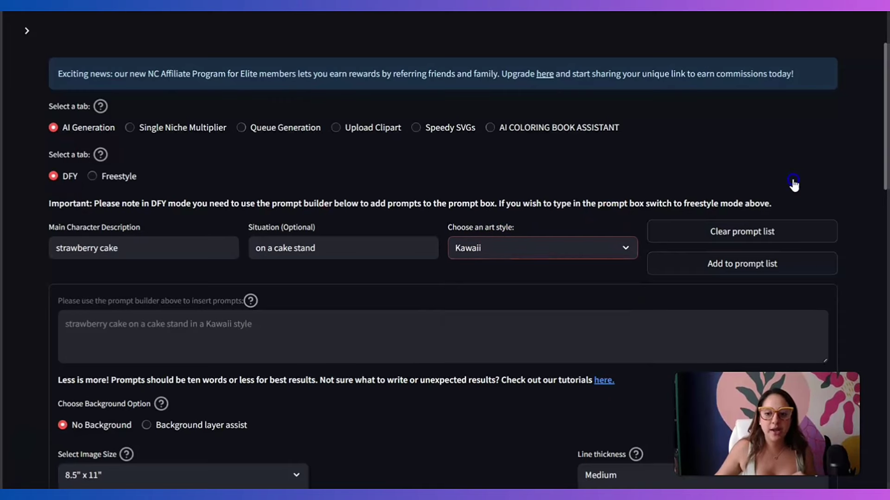
# - Examine the generation settings and the generated images of the Kawaii strawberry cake on a cake stand
pyautogui.scroll(-1, 808, 186)
pyautogui.scroll(-1, 825, 245)
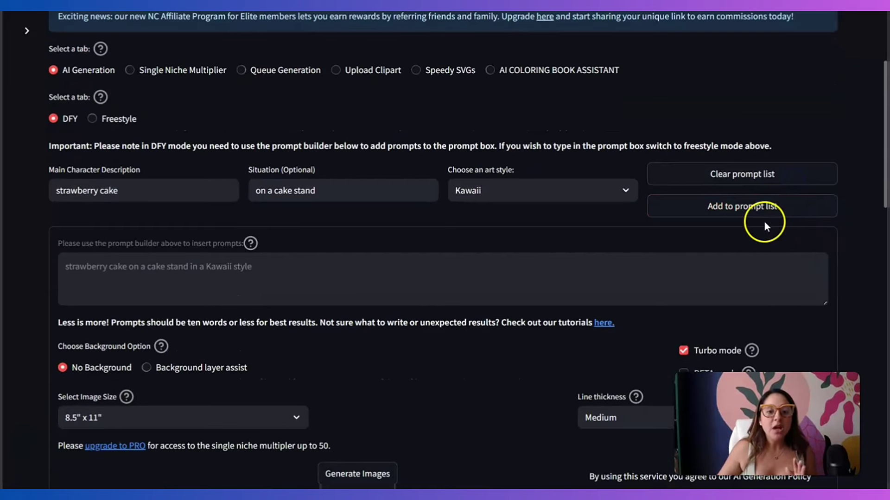
pyautogui.scroll(-5, 763, 222)
pyautogui.scroll(-5, 764, 225)
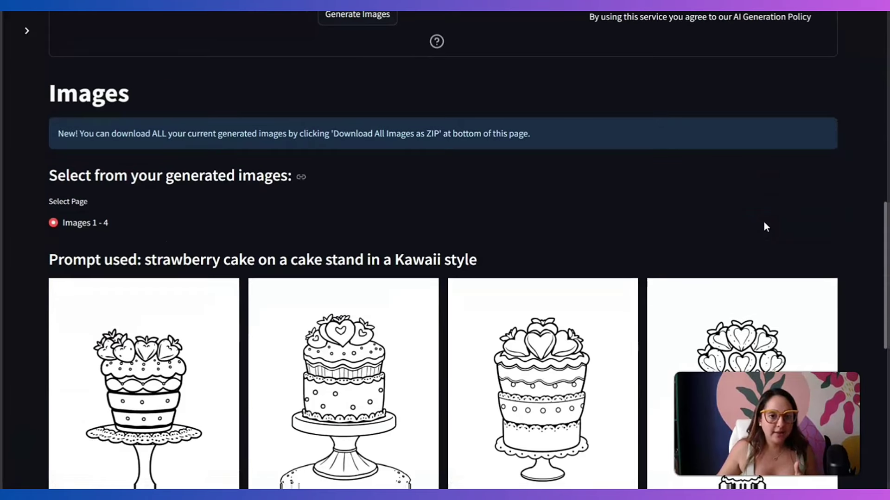
pyautogui.scroll(-6, 765, 225)
pyautogui.scroll(2, 441, 184)
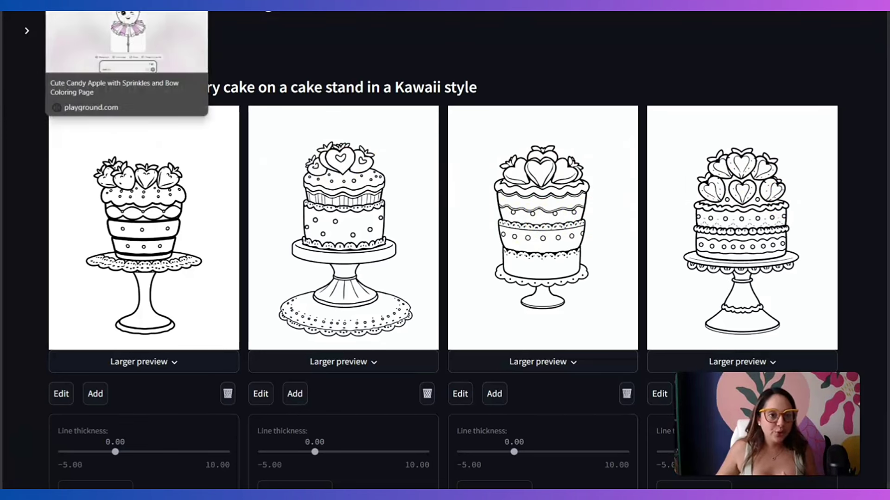
# - Switch to Playground and upload the "cake kawaii" image as a new design for editing
pyautogui.click(116, 10)
pyautogui.click(28, 29)
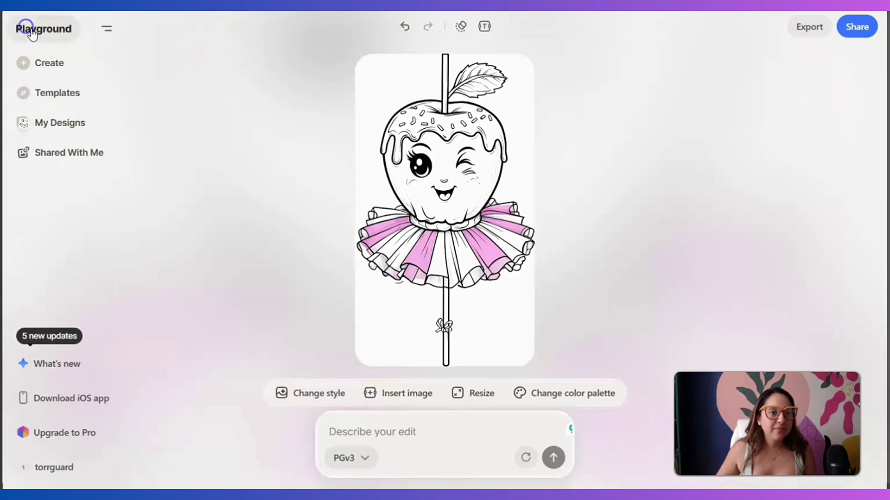
pyautogui.click(49, 68)
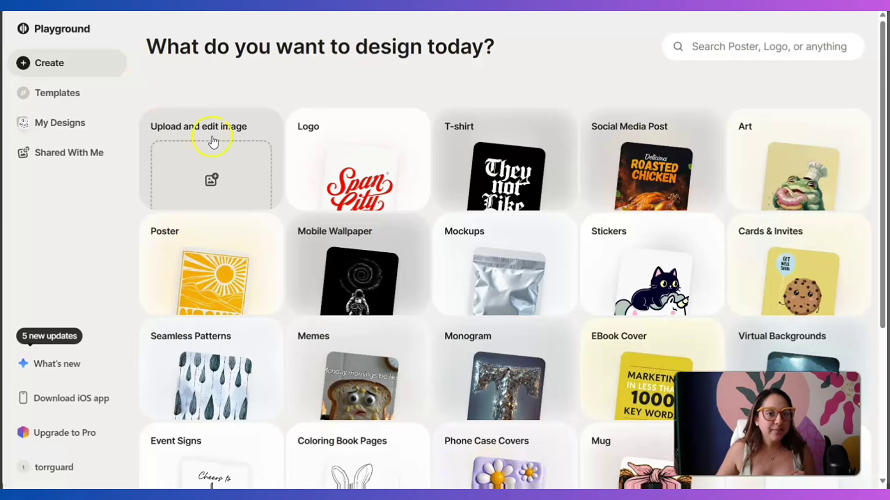
pyautogui.click(213, 140)
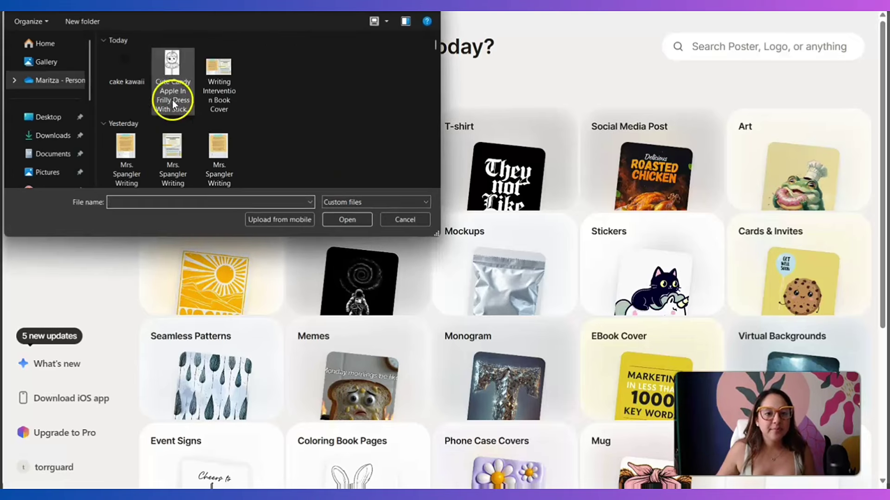
pyautogui.doubleClick(136, 76)
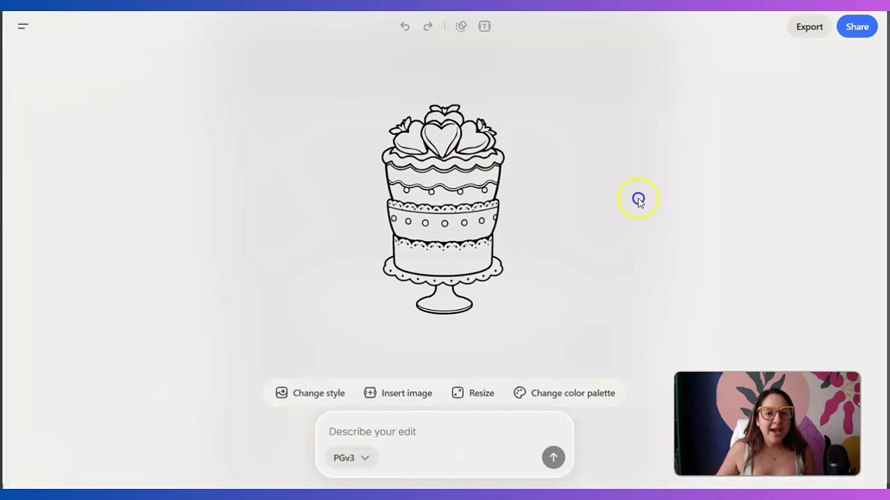
# - Try the edit prompt "add eyes and a smile to make it look like a kawaii character cake" on the image, and undo the edit
pyautogui.click(466, 408)
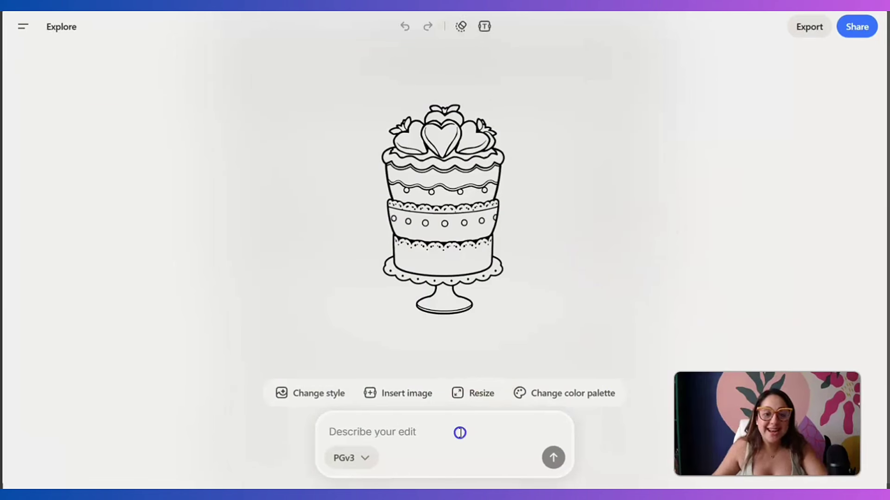
pyautogui.click(460, 430)
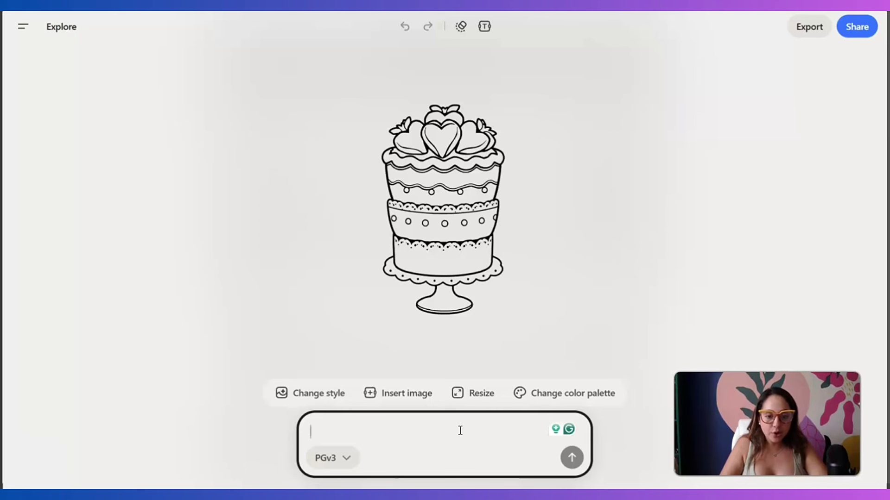
pyautogui.write('add eyes and a smil')
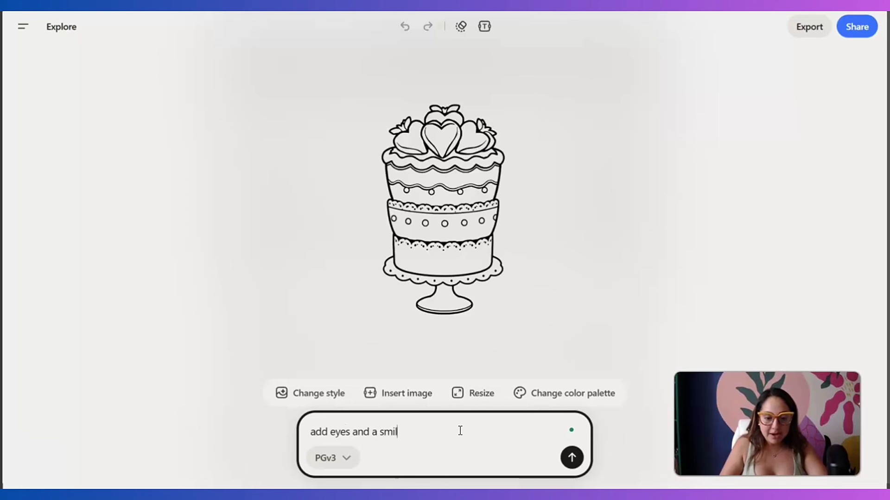
pyautogui.write('e to ma')
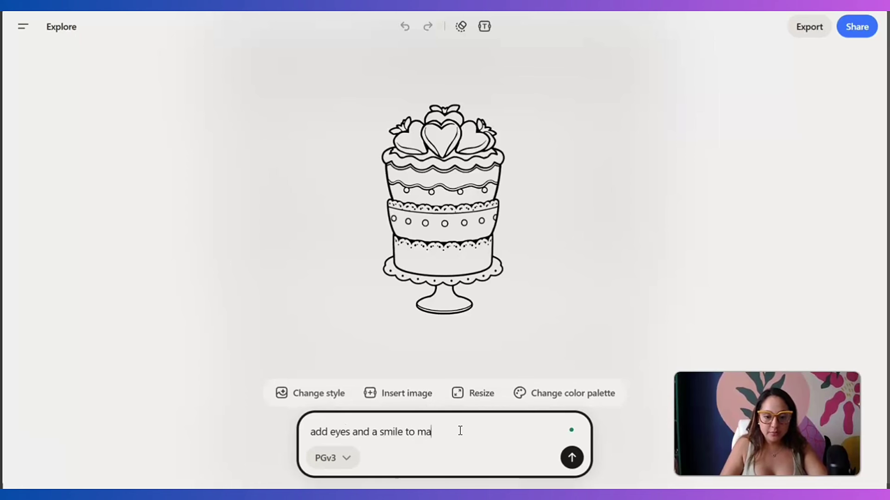
pyautogui.write('ke it look ')
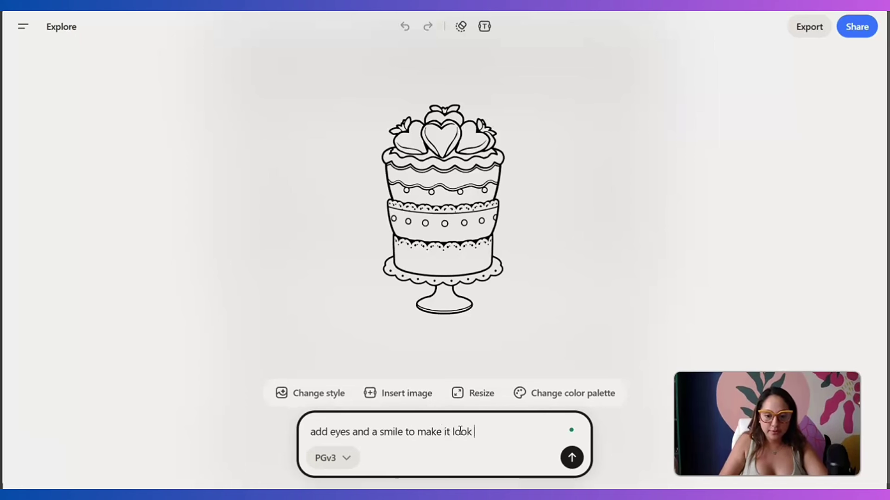
pyautogui.write('like a')
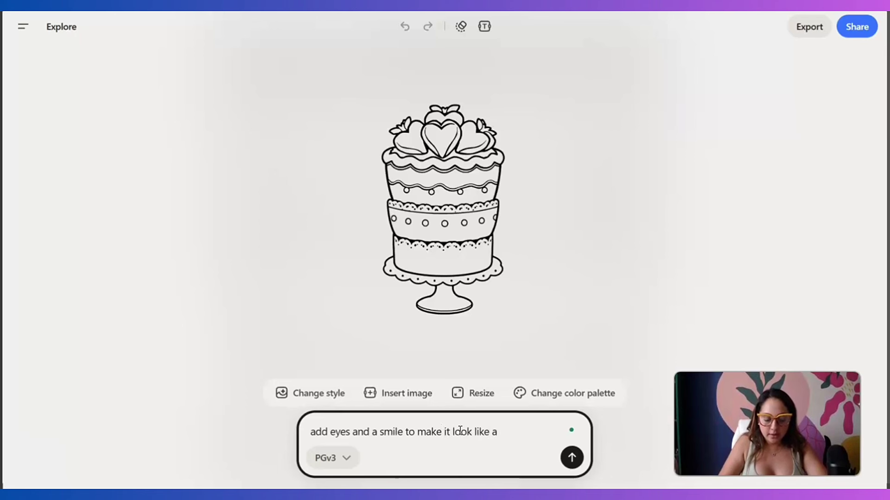
pyautogui.write(' kawaii char')
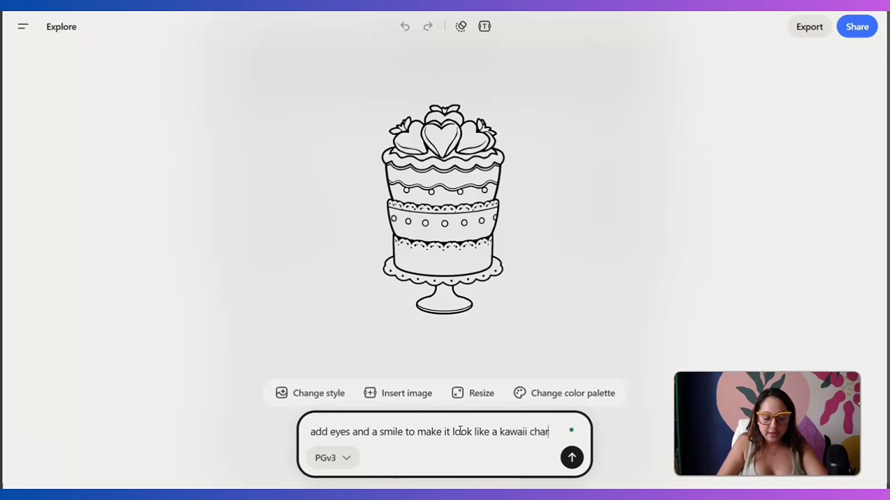
pyautogui.write('acte')
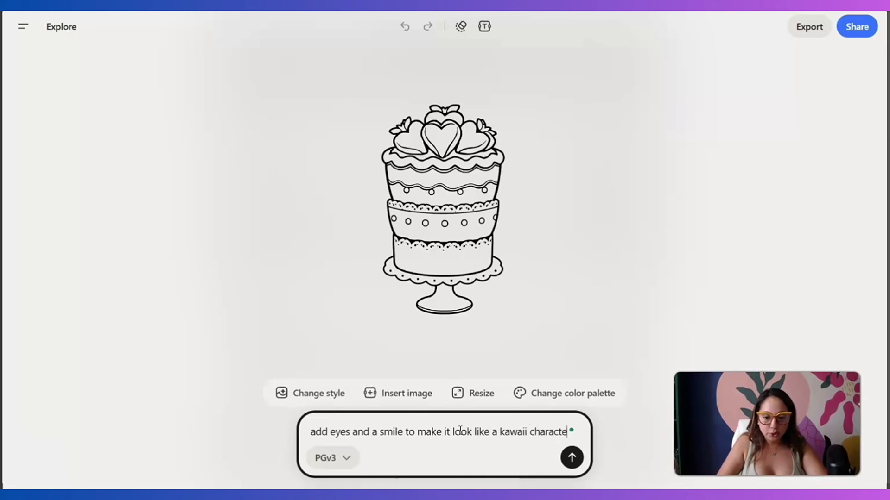
pyautogui.write('r cake')
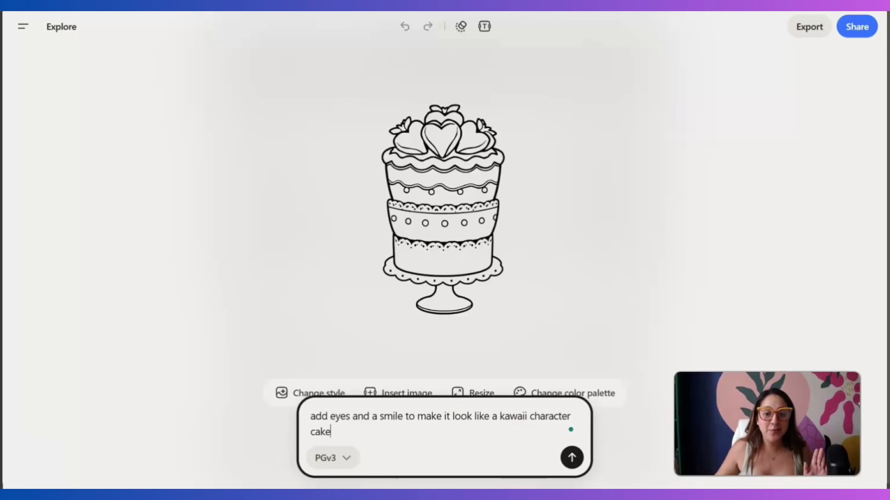
pyautogui.click(576, 463)
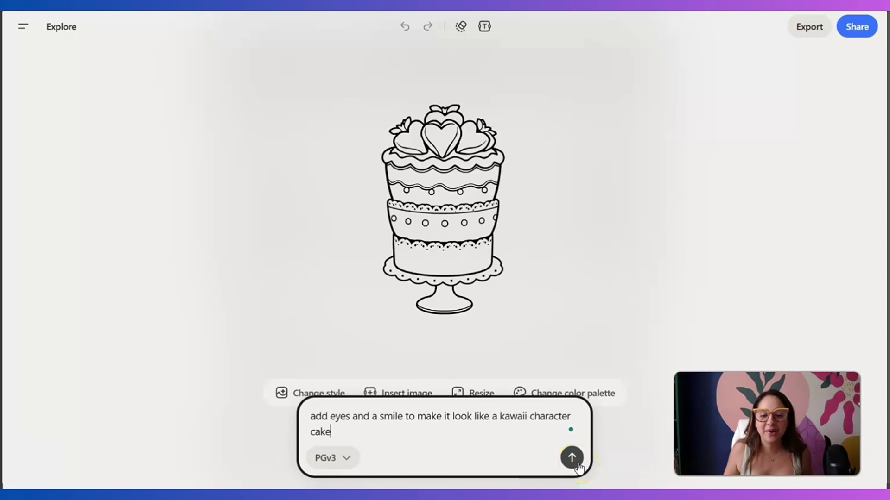
pyautogui.click(556, 467)
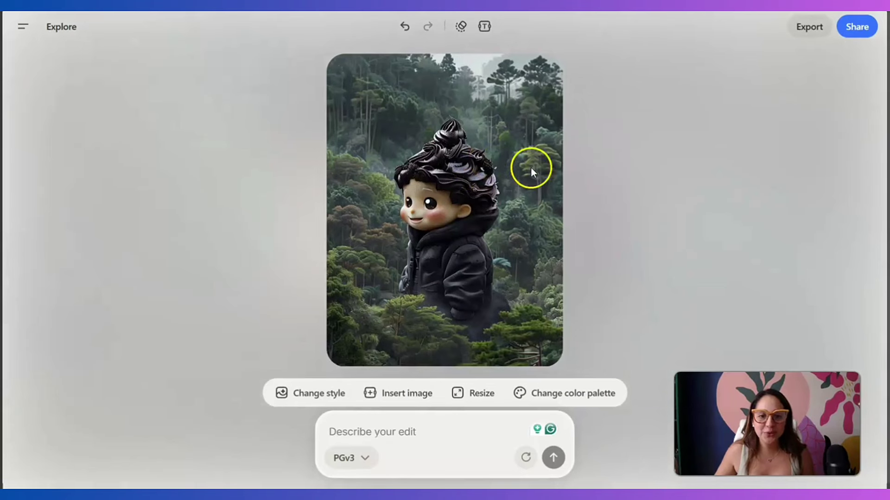
pyautogui.click(395, 429)
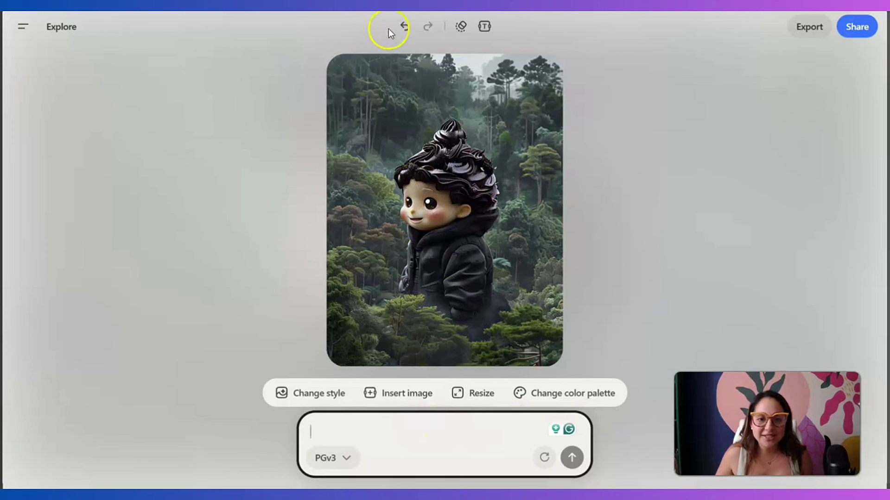
pyautogui.click(404, 27)
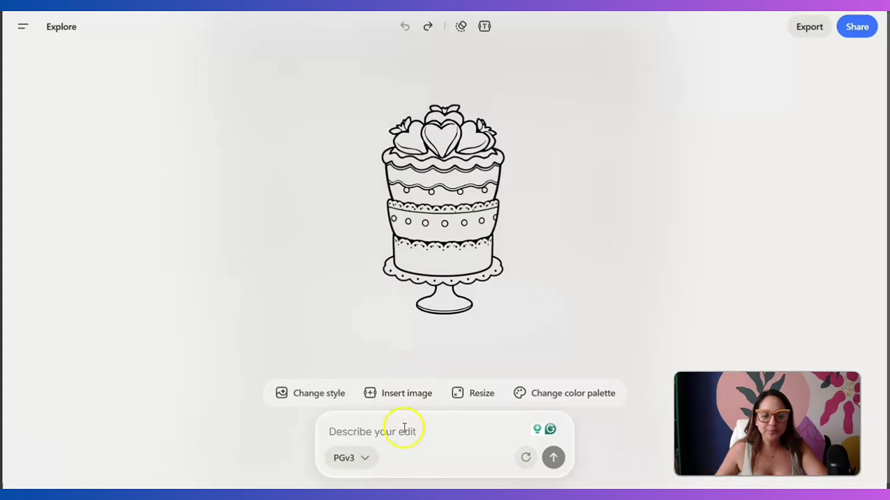
# - Submit the edit prompt "add eyes and a smile to this coloring page to make the cake looks like a kawaii character that can be colored"
pyautogui.click(403, 431)
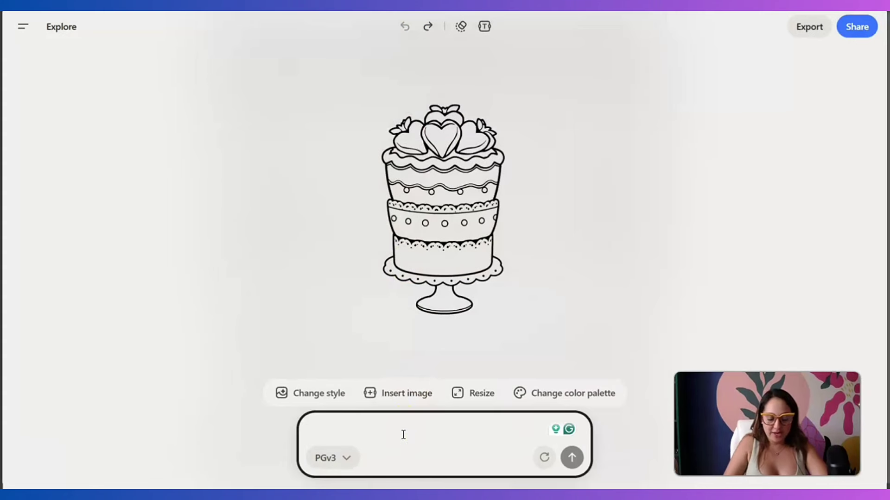
pyautogui.write('add ey')
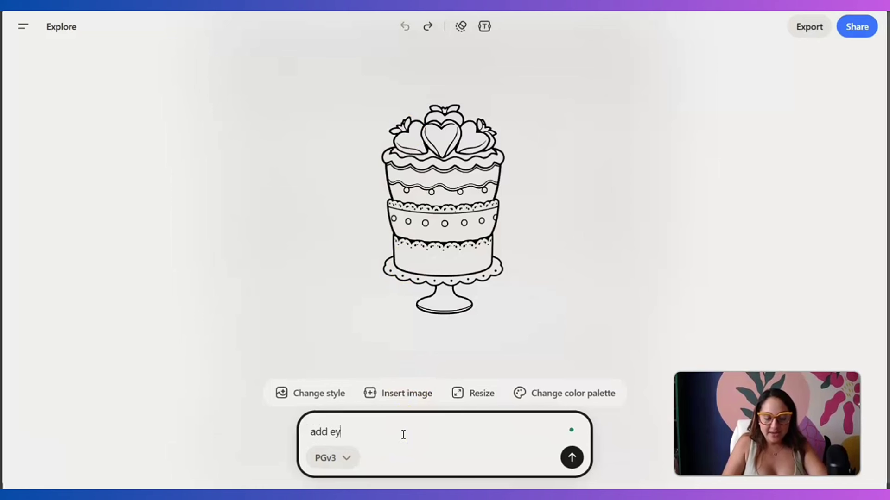
pyautogui.write('es and a smile')
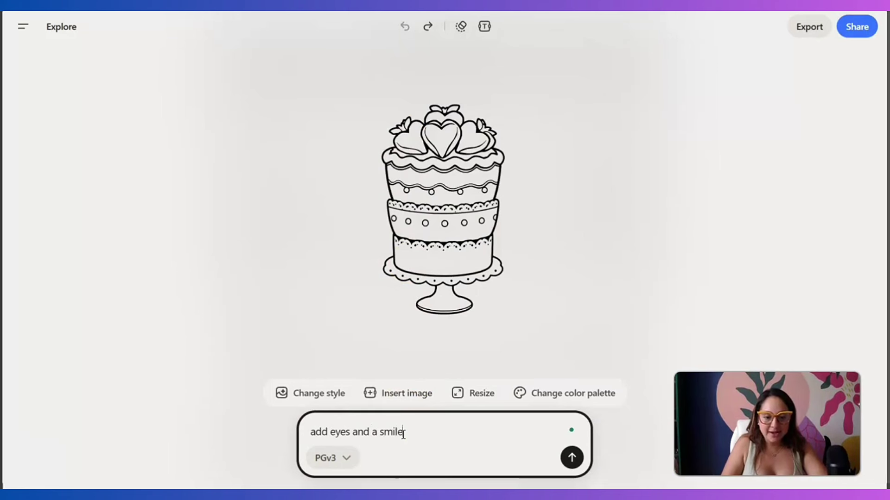
pyautogui.write(' to this color')
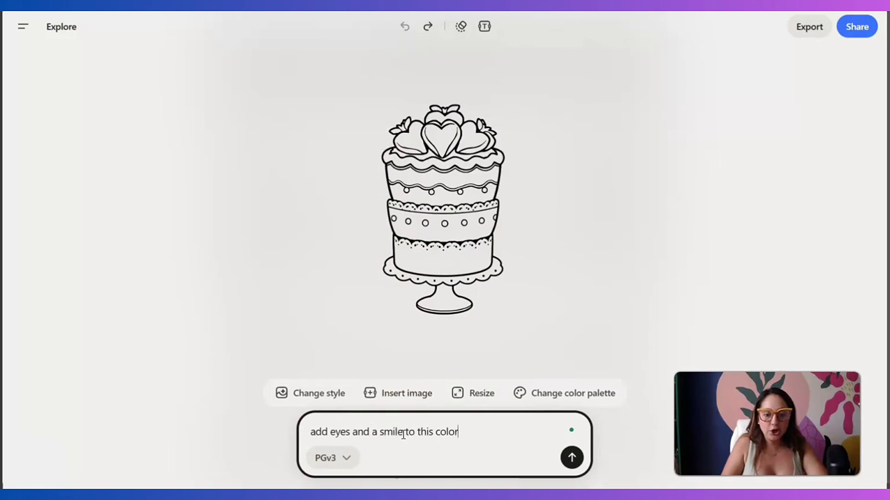
pyautogui.write('ing page')
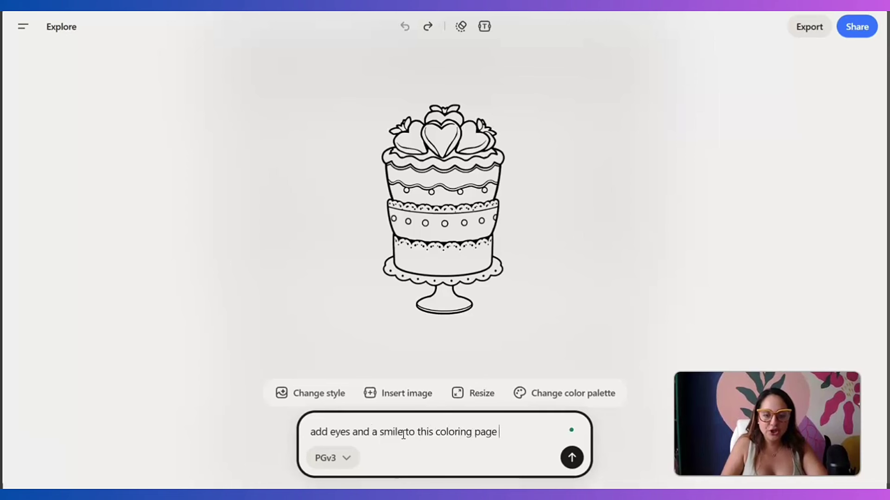
pyautogui.write(' to make the ')
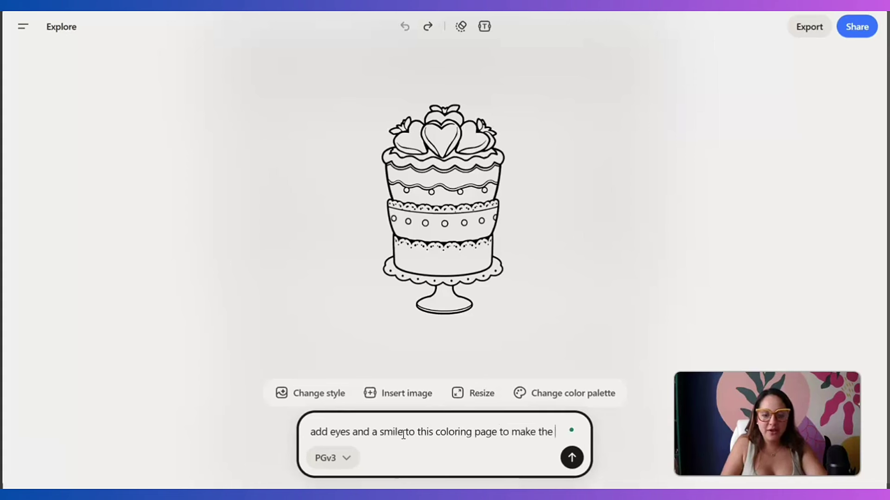
pyautogui.write('cake ')
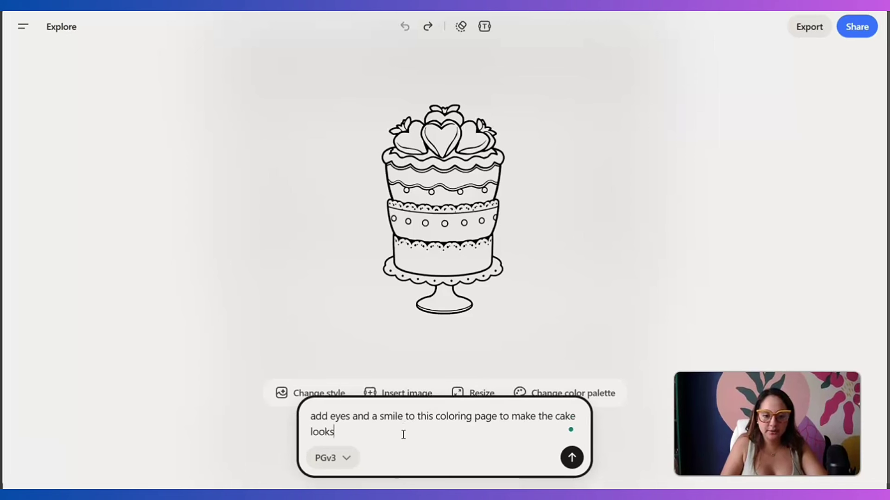
pyautogui.write('looks like a ')
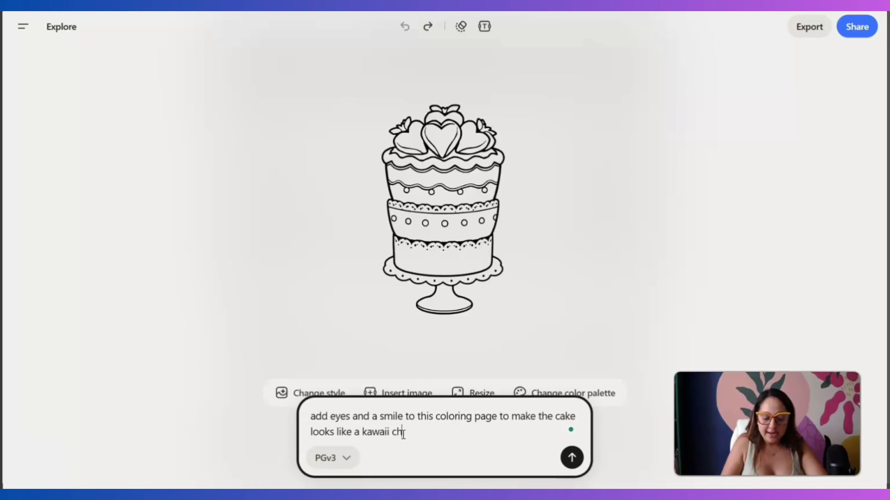
pyautogui.write('kawaii character that c')
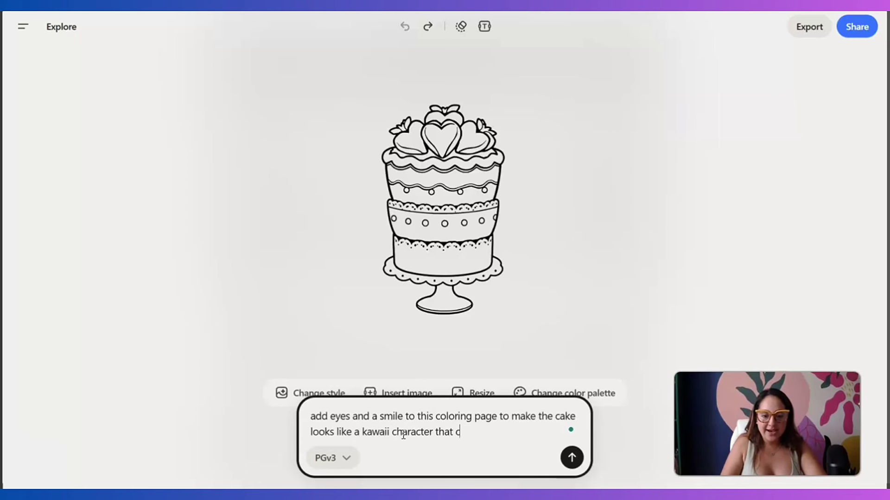
pyautogui.write('an be color')
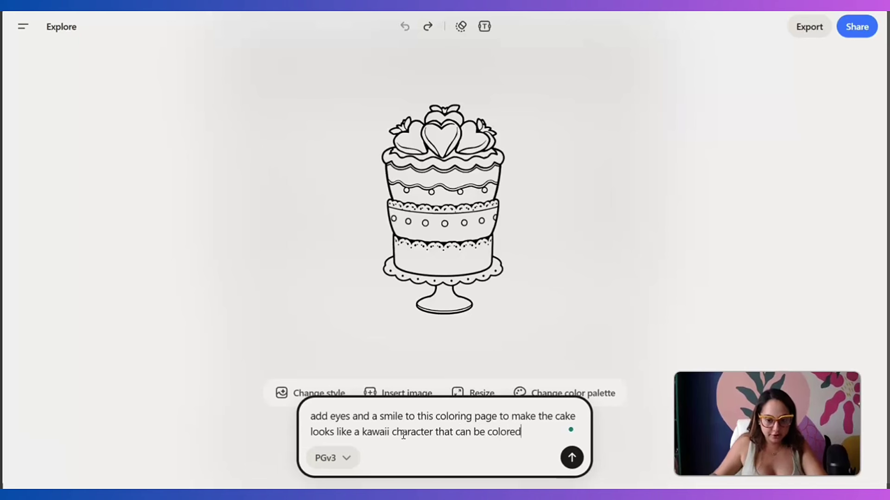
pyautogui.write('ed')
pyautogui.click(571, 457)
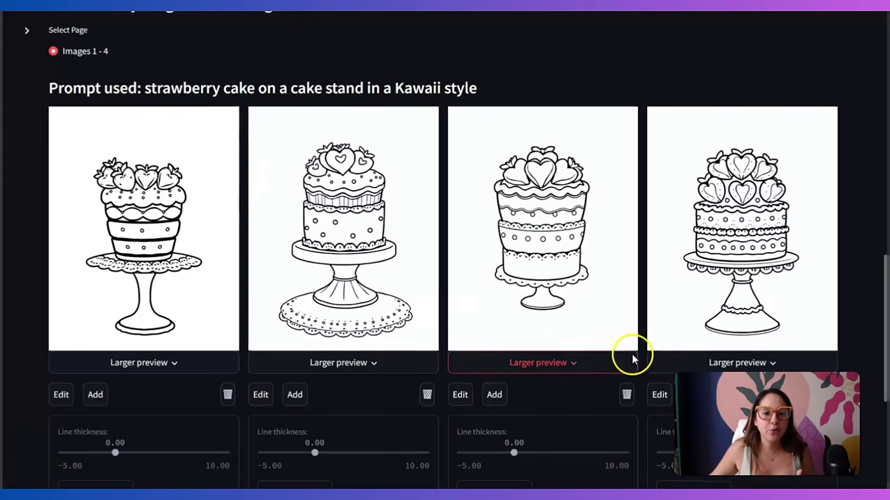
# - Review the prompt builder settings and the generated strawberry cake images in Nurie Creator
pyautogui.scroll(10, 630, 352)
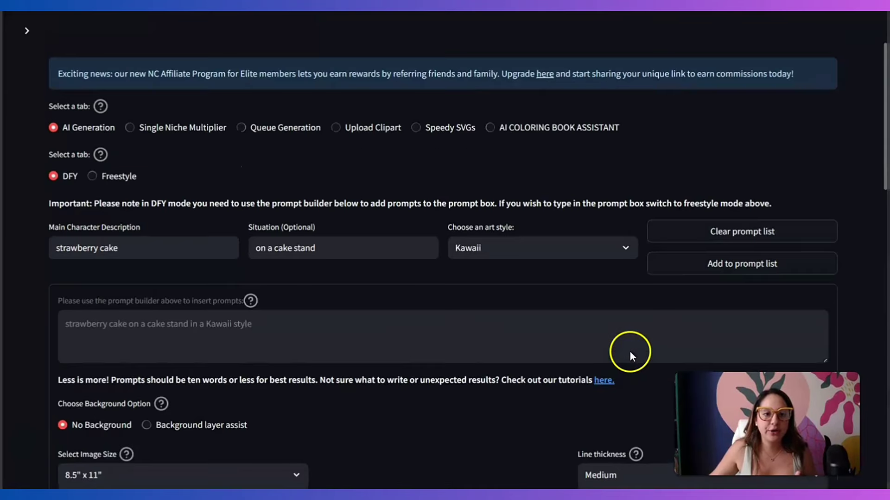
pyautogui.scroll(-10, 459, 324)
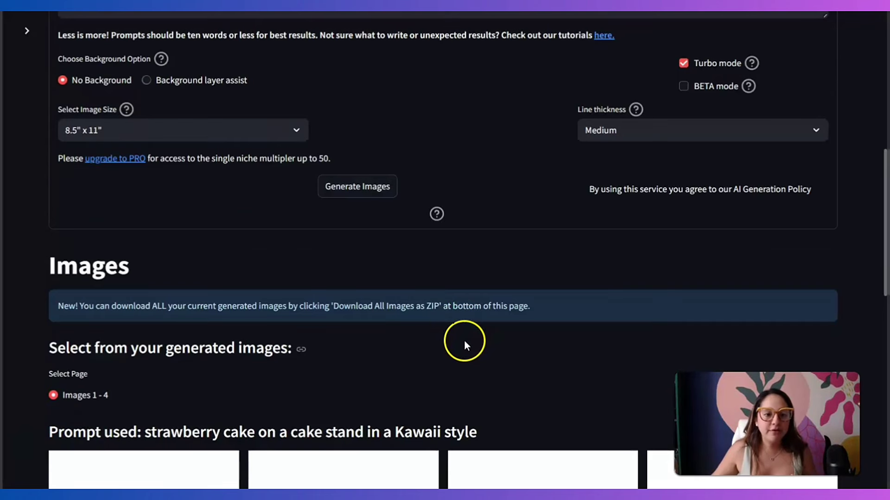
pyautogui.scroll(-5, 410, 329)
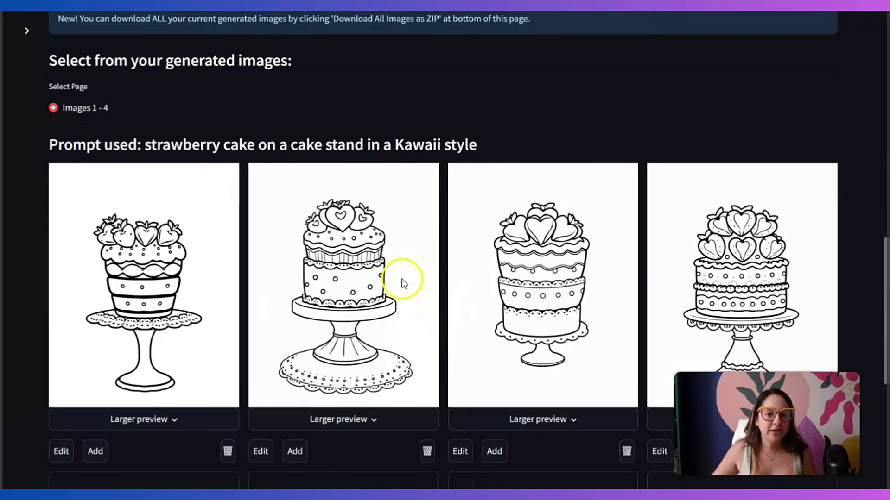
pyautogui.scroll(-1, 288, 306)
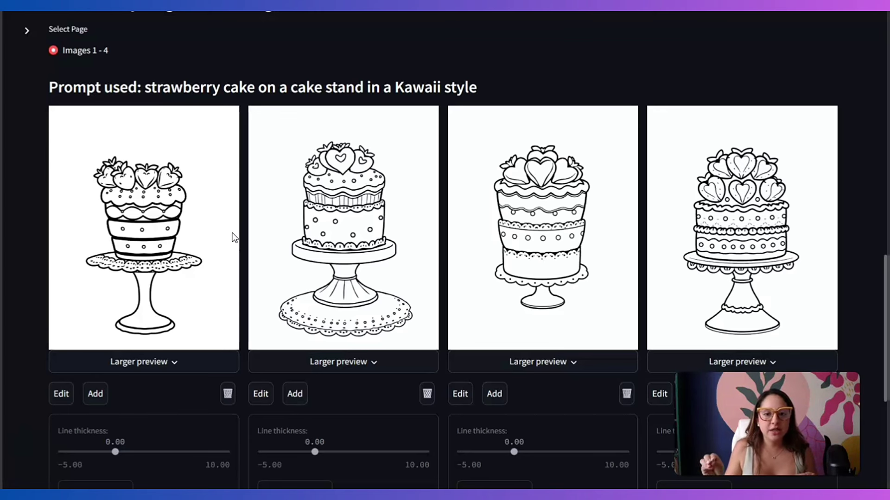
pyautogui.scroll(15, 234, 238)
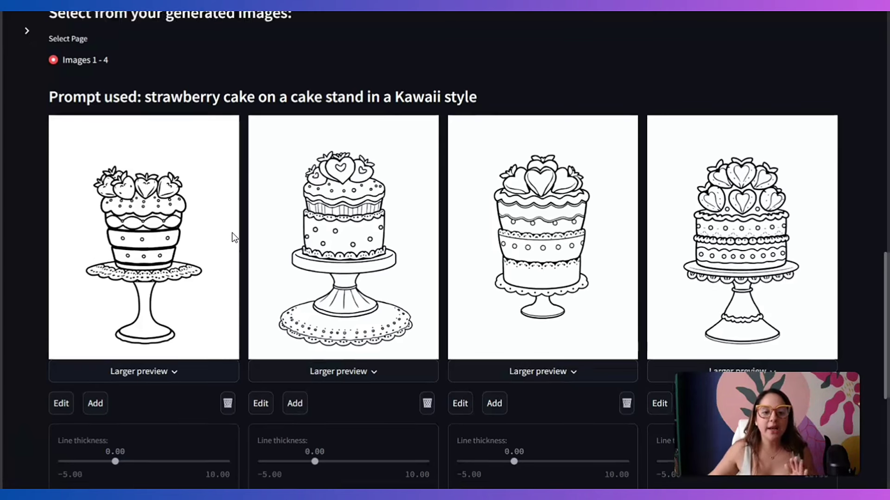
pyautogui.scroll(-15, 369, 182)
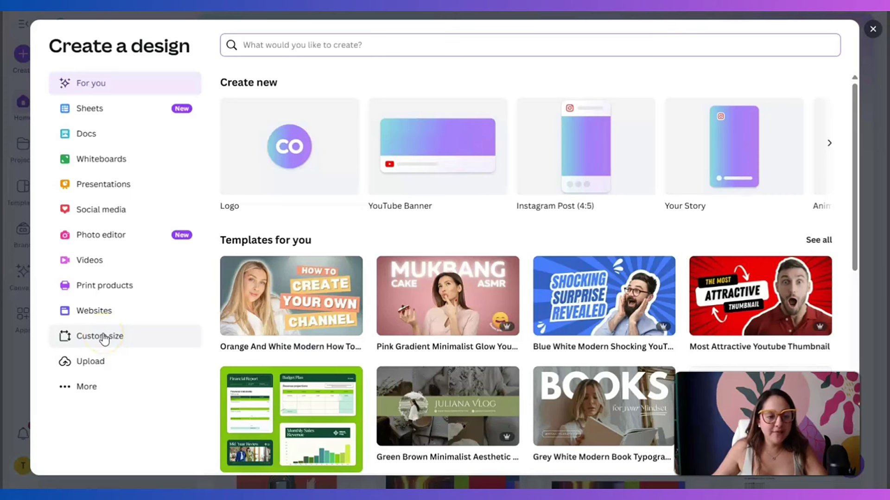
# - Create a custom-size 8.5 × 11 in design and insert the uploaded strawberry cake image on the page
pyautogui.click(103, 338)
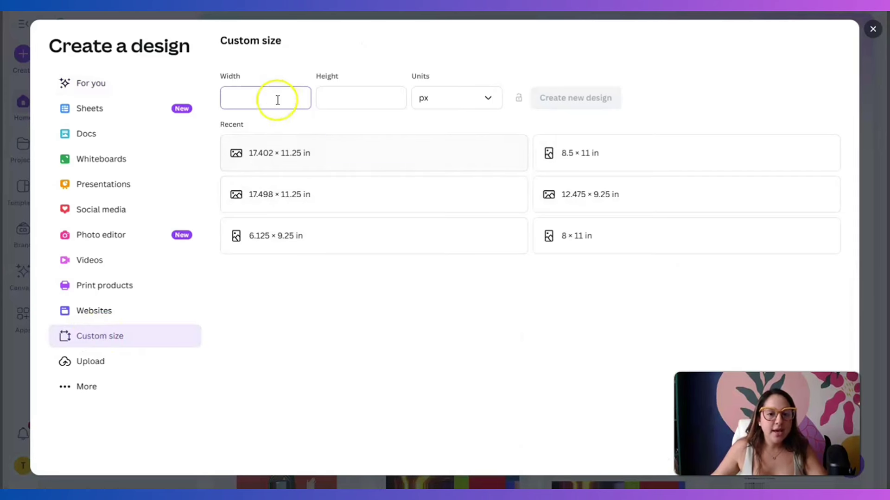
pyautogui.click(595, 157)
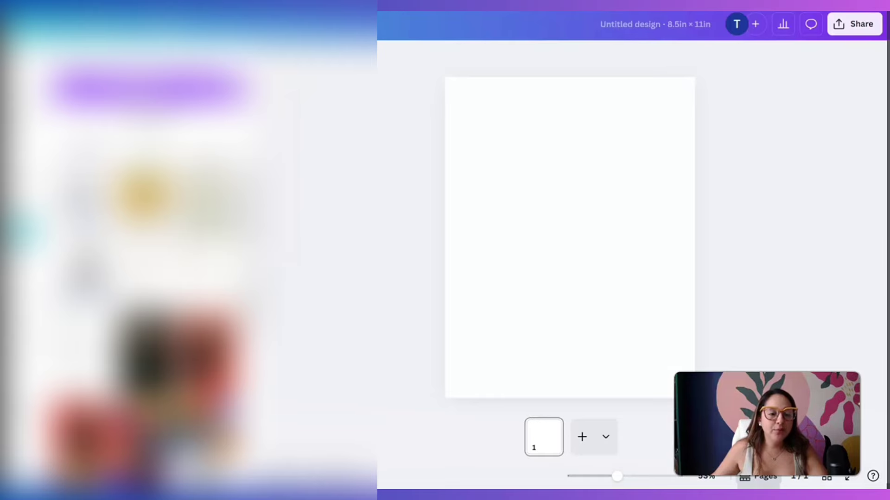
pyautogui.click(82, 197)
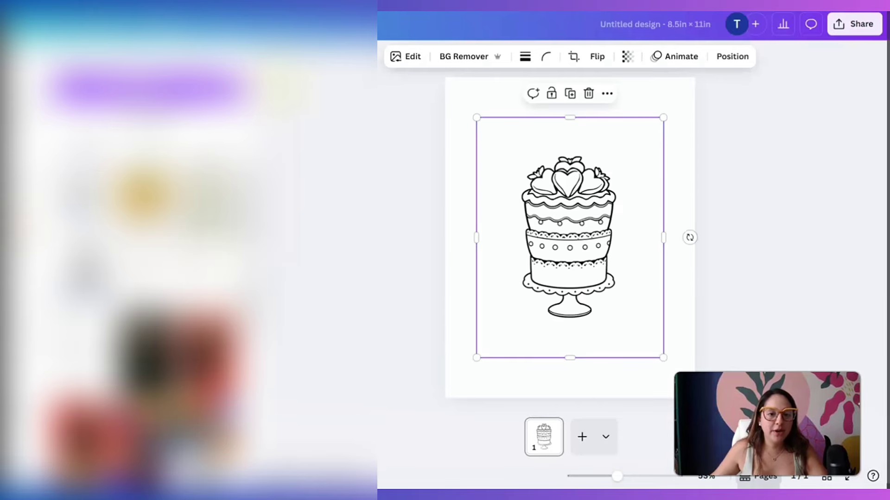
pyautogui.click(379, 154)
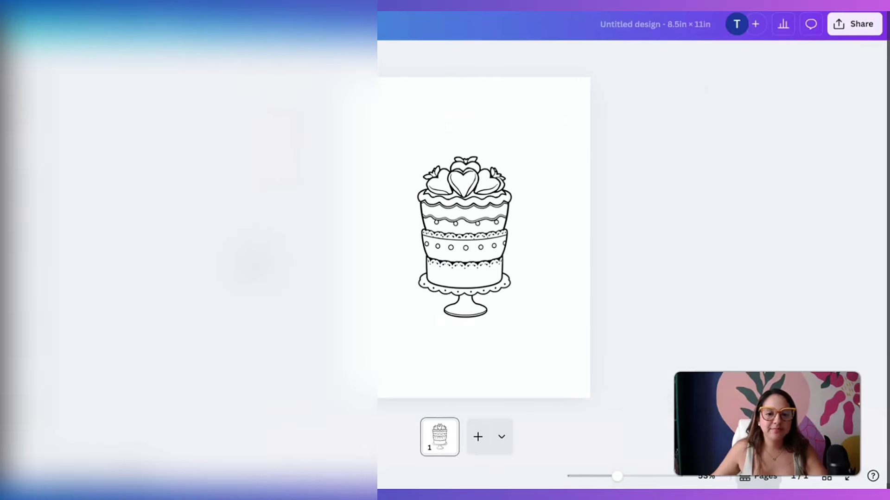
# - Enlarge the strawberry cake image so the cake fills most of the page, and centre it
pyautogui.click(466, 301)
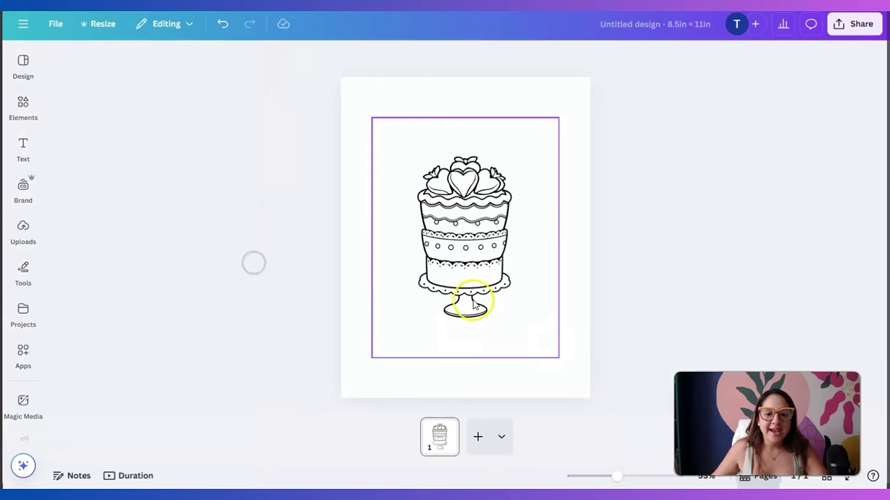
pyautogui.moveTo(467, 250); pyautogui.dragTo(448, 196)
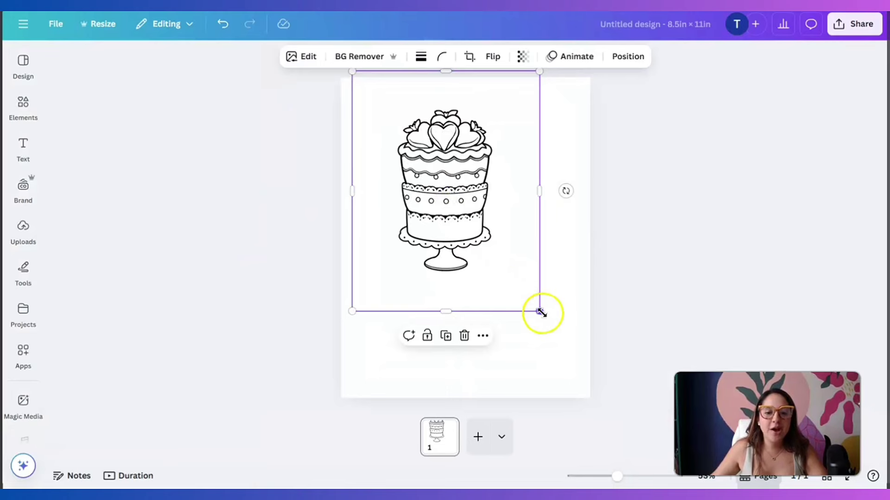
pyautogui.moveTo(538, 310); pyautogui.dragTo(669, 453)
pyautogui.moveTo(465, 244); pyautogui.dragTo(426, 223)
pyautogui.click(705, 170)
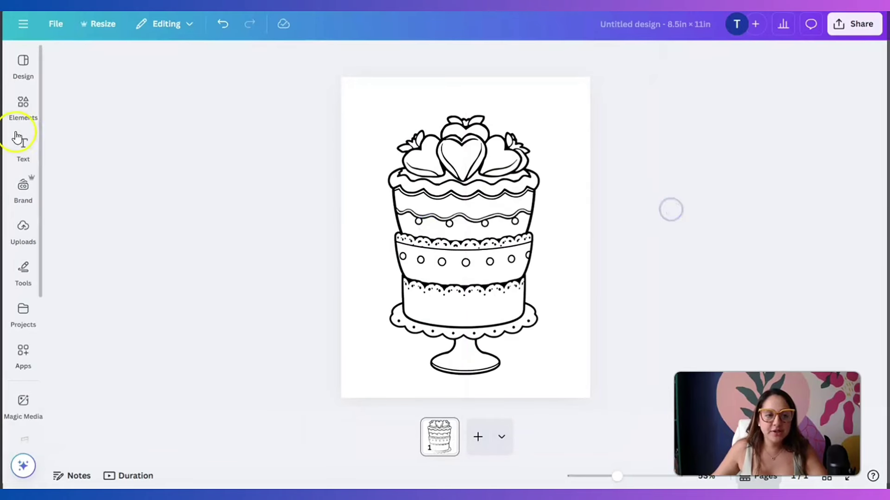
# - Search the elements for "eyes" and look through all the matching graphics for a suitable face
pyautogui.click(23, 108)
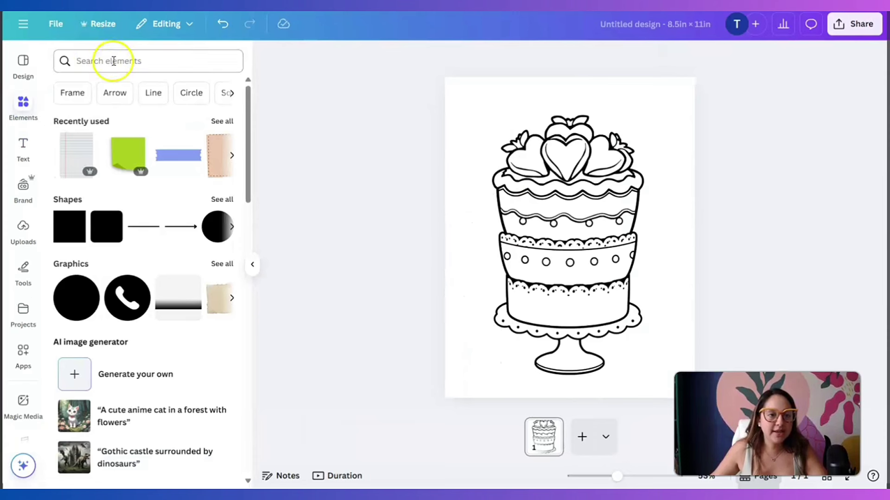
pyautogui.click(113, 60)
pyautogui.write('eyes')
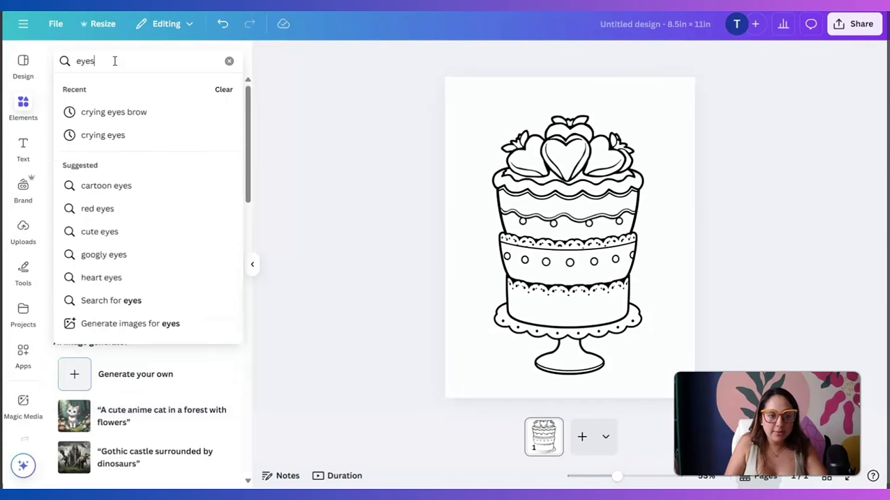
pyautogui.press('Return')
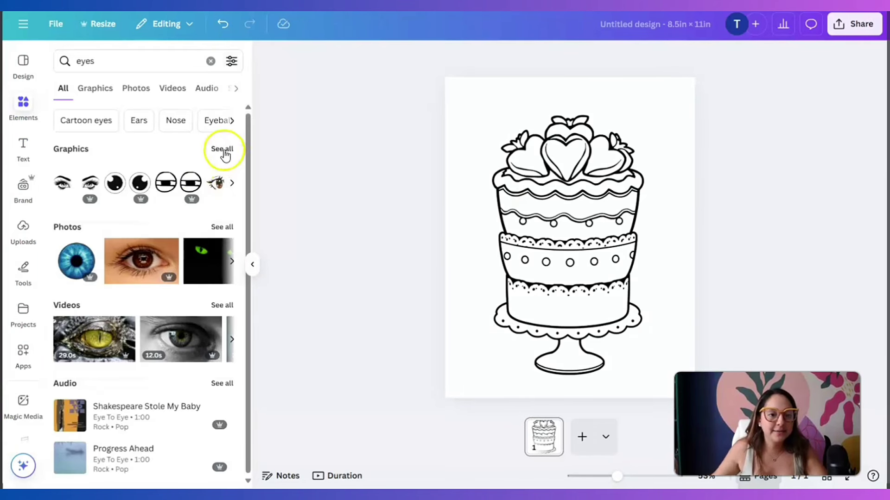
pyautogui.click(222, 148)
pyautogui.scroll(-5, 157, 361)
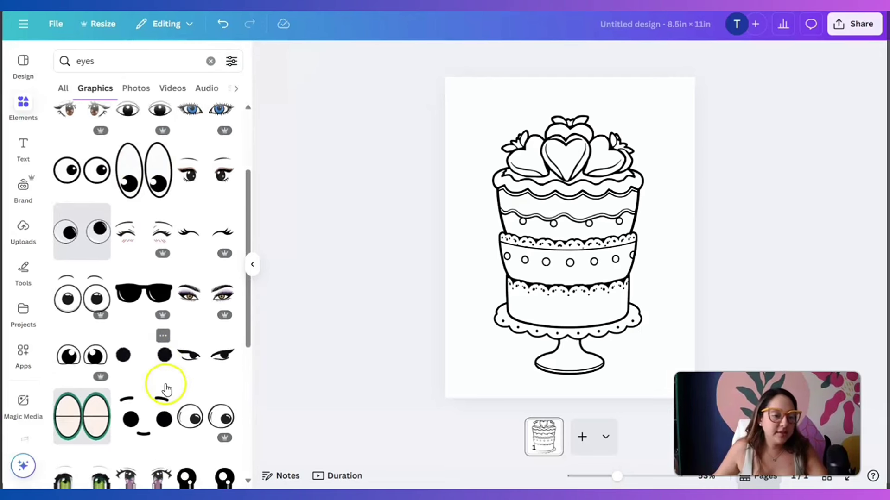
pyautogui.scroll(-10, 166, 384)
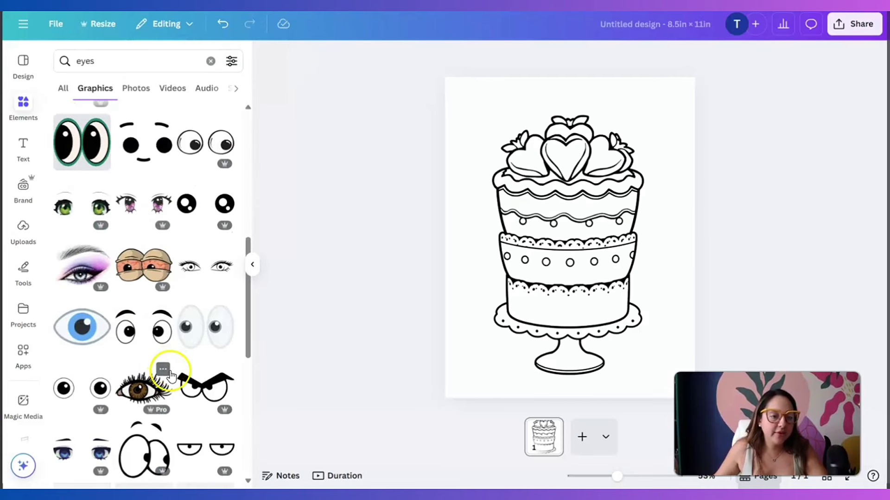
pyautogui.scroll(15, 176, 378)
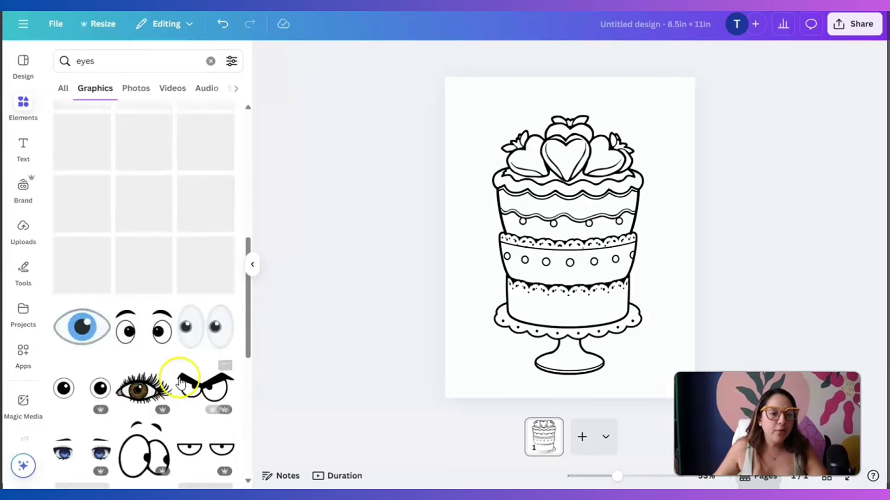
# - Replace the graphics search with "kawaiii eyes" and browse the matching faces
pyautogui.doubleClick(81, 66)
pyautogui.press('BackSpace')
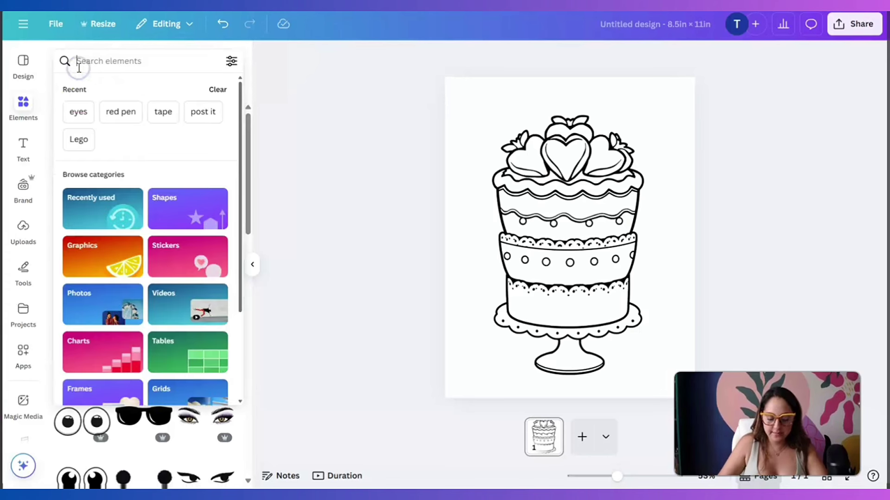
pyautogui.write('kawaiii eyes')
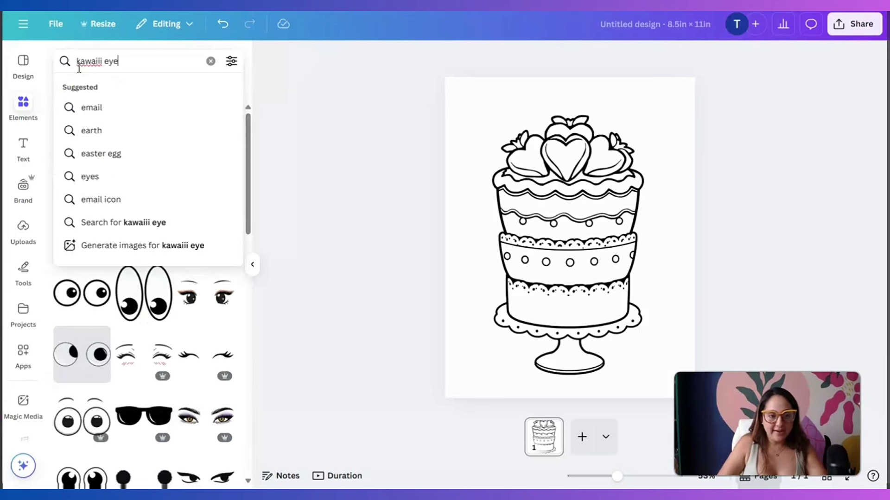
pyautogui.press('Return')
pyautogui.click(130, 159)
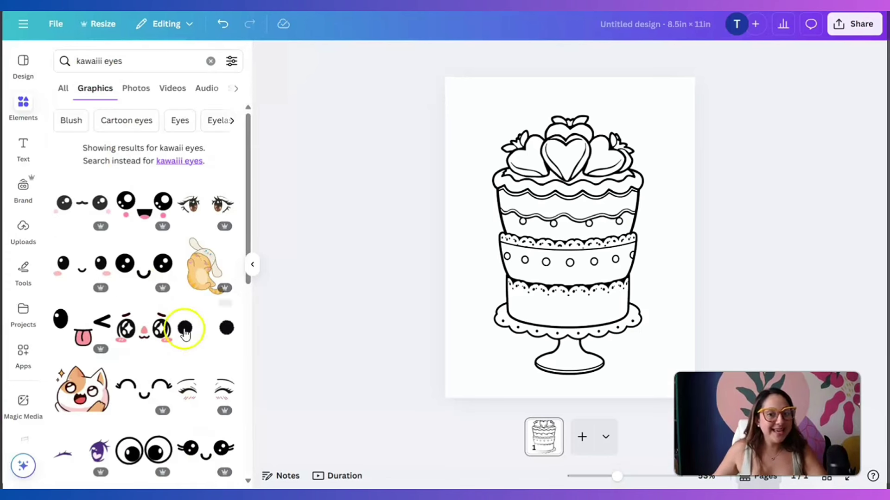
pyautogui.scroll(-2, 149, 307)
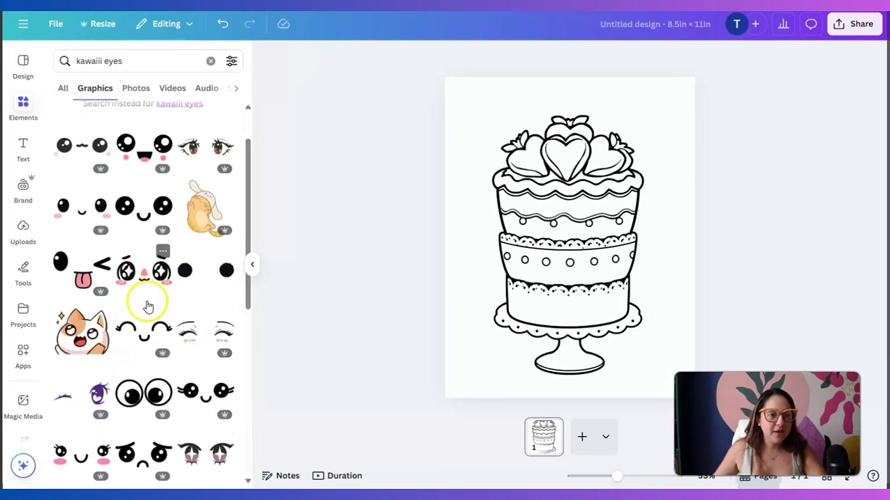
# - Add the face with shiny black eyes and a small smile, sized to fit and centred on the cake's bottom tier
pyautogui.click(141, 208)
pyautogui.moveTo(530, 217); pyautogui.dragTo(569, 290)
pyautogui.moveTo(571, 314); pyautogui.dragTo(575, 307)
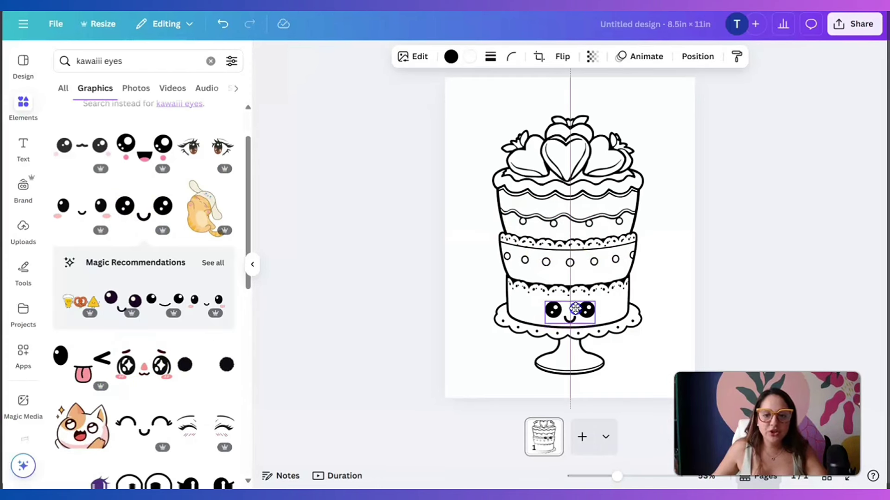
pyautogui.click(705, 266)
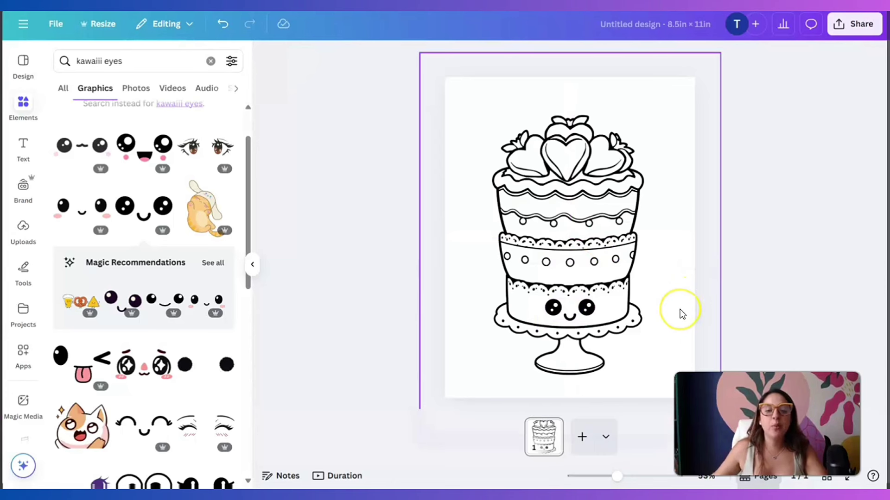
pyautogui.click(644, 477)
pyautogui.click(824, 273)
pyautogui.moveTo(623, 476); pyautogui.dragTo(614, 482)
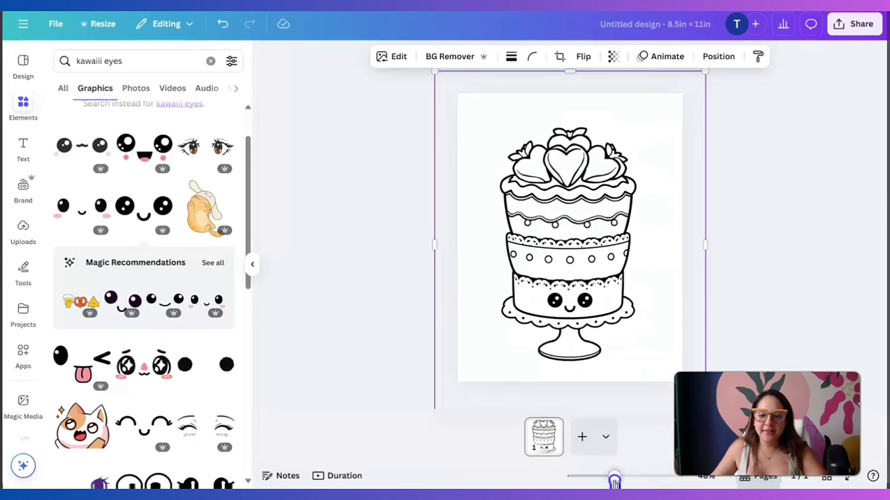
pyautogui.click(782, 232)
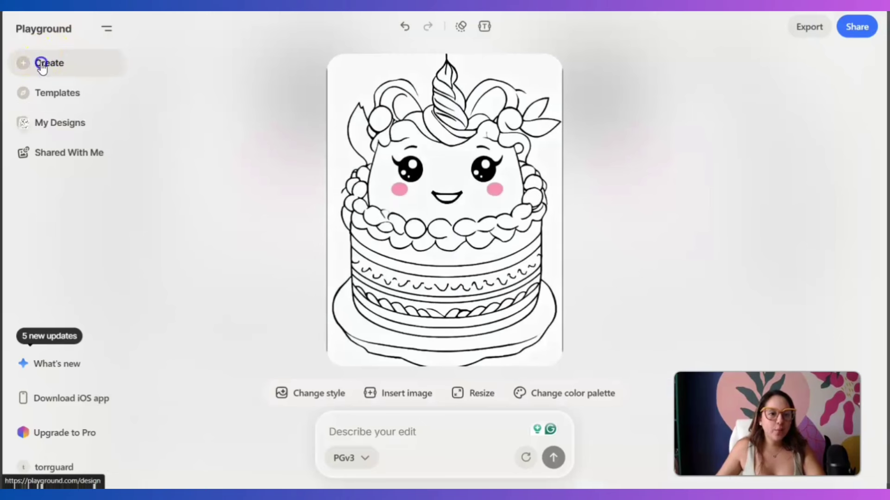
# - Switch to Playground and open the sitting cat template with a heart on its chest from the Coloring Book Pages category
pyautogui.click(41, 66)
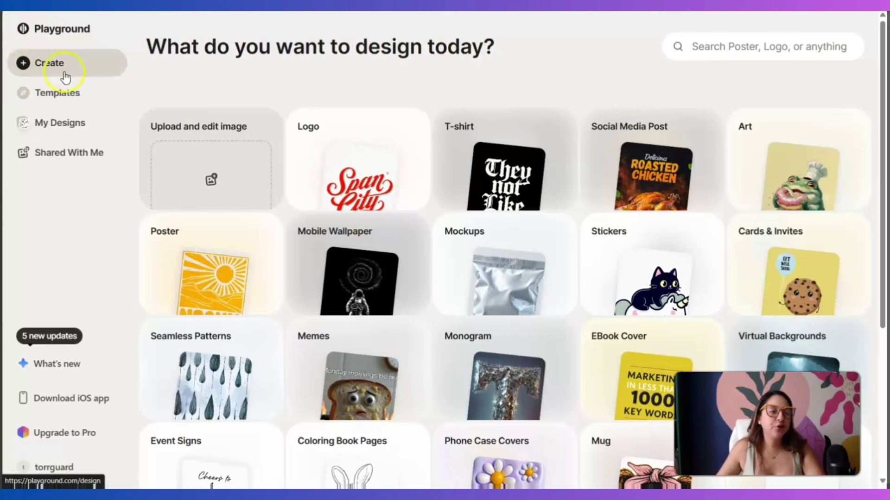
pyautogui.scroll(-5, 397, 174)
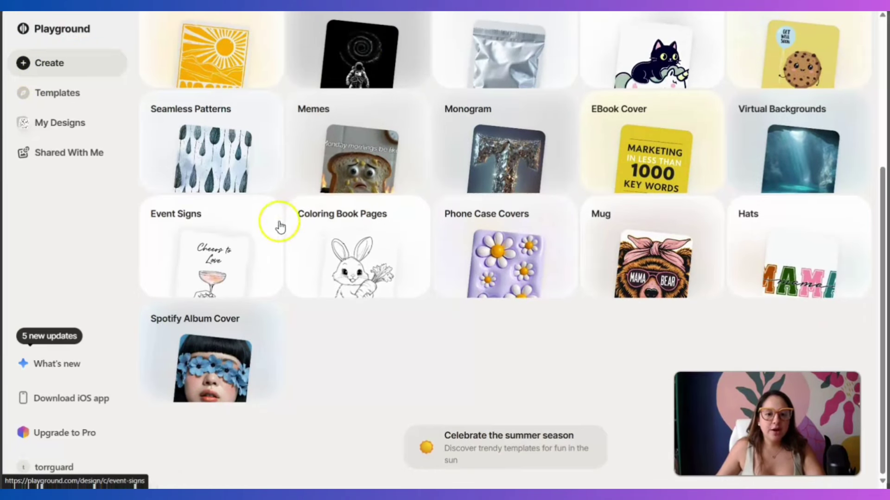
pyautogui.click(347, 224)
pyautogui.scroll(-2, 533, 252)
pyautogui.scroll(-2, 533, 253)
pyautogui.scroll(5, 540, 258)
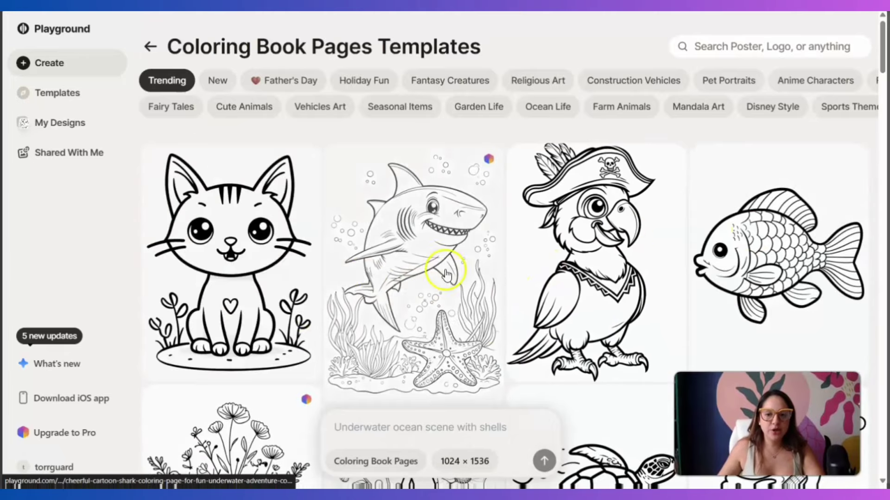
pyautogui.click(258, 280)
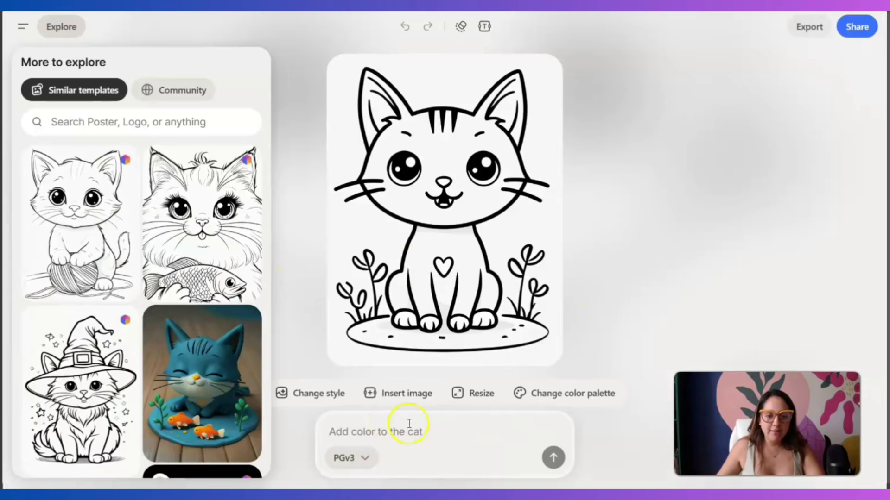
# - Submit the edit prompt "add a blanket underneath the cat" for the cat image and download the edited page
pyautogui.click(425, 425)
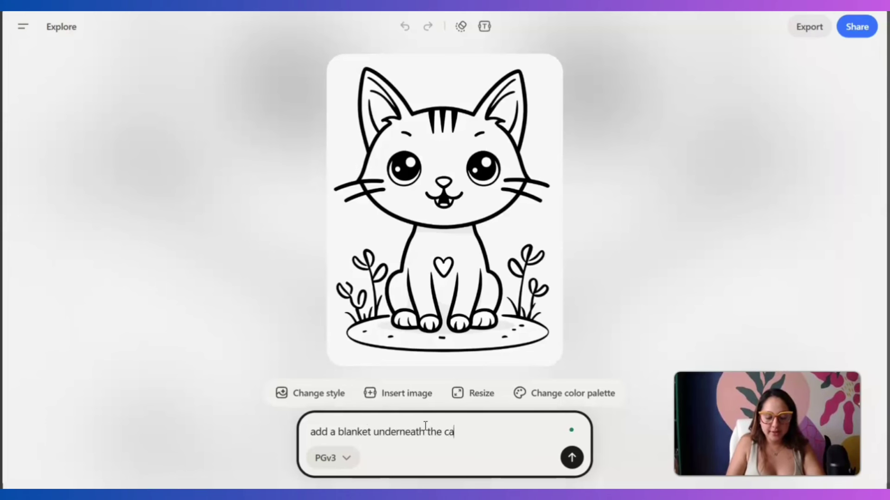
pyautogui.click(572, 458)
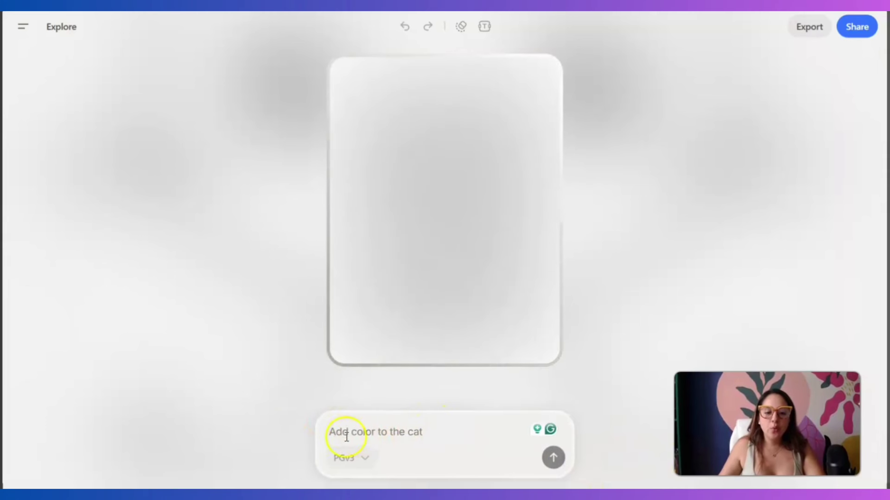
pyautogui.click(437, 432)
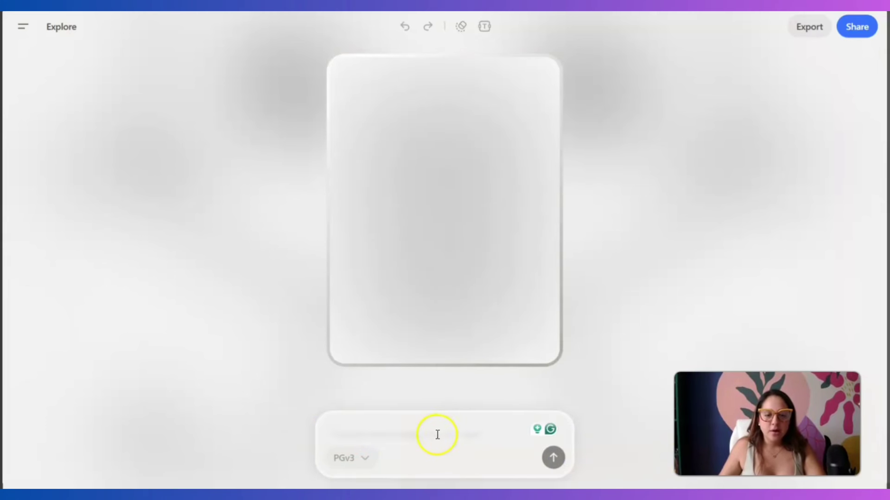
pyautogui.write('Change the background to blue')
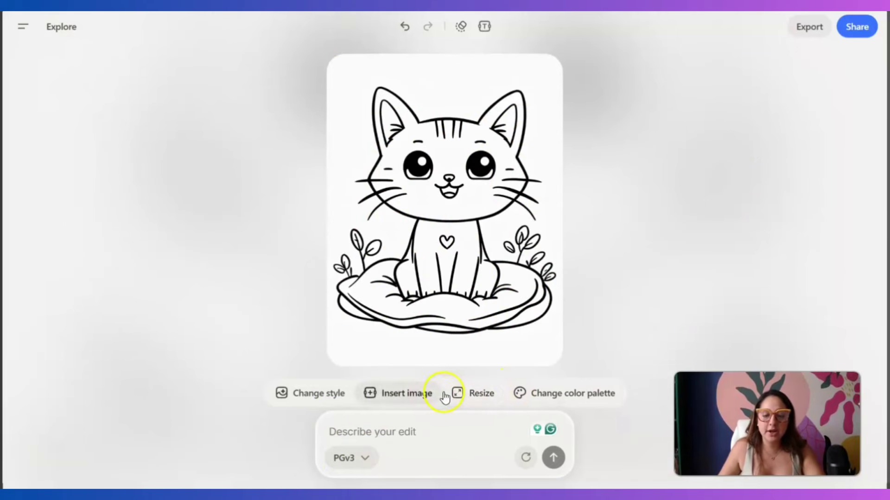
pyautogui.click(816, 31)
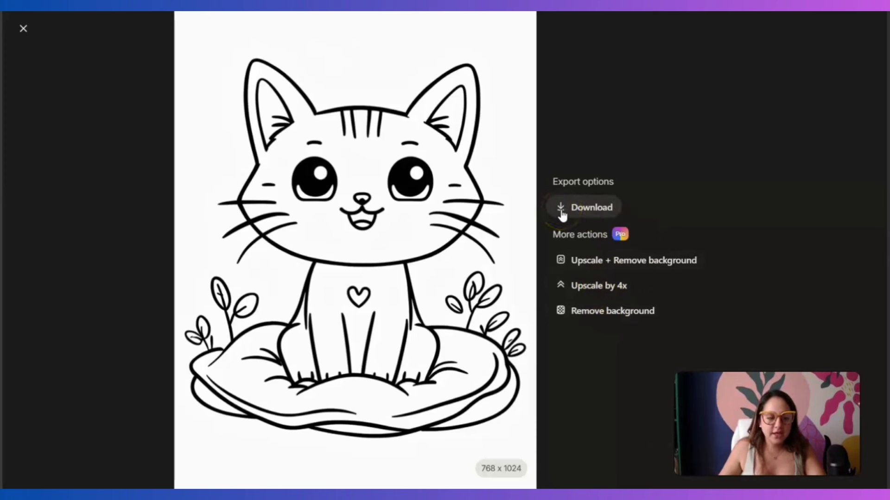
pyautogui.click(596, 209)
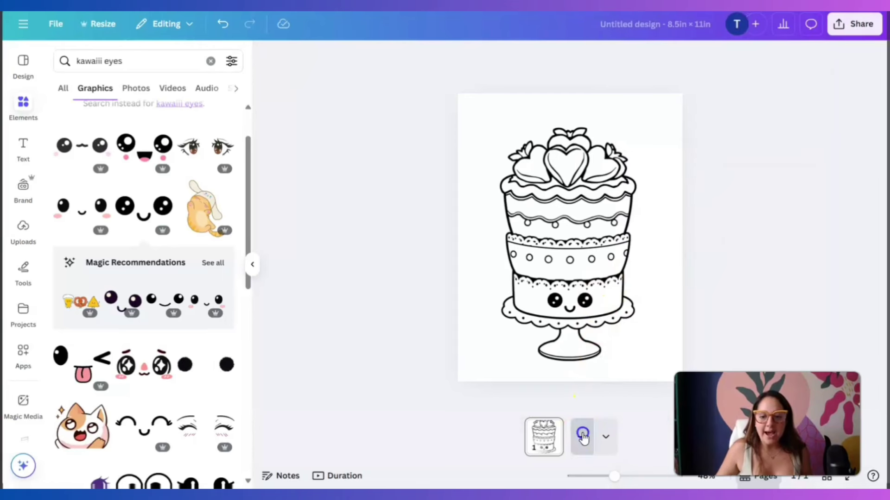
# - Switch to Canva, add a blank second page to the design and insert the uploaded cat image on it
pyautogui.click(582, 434)
pyautogui.click(552, 252)
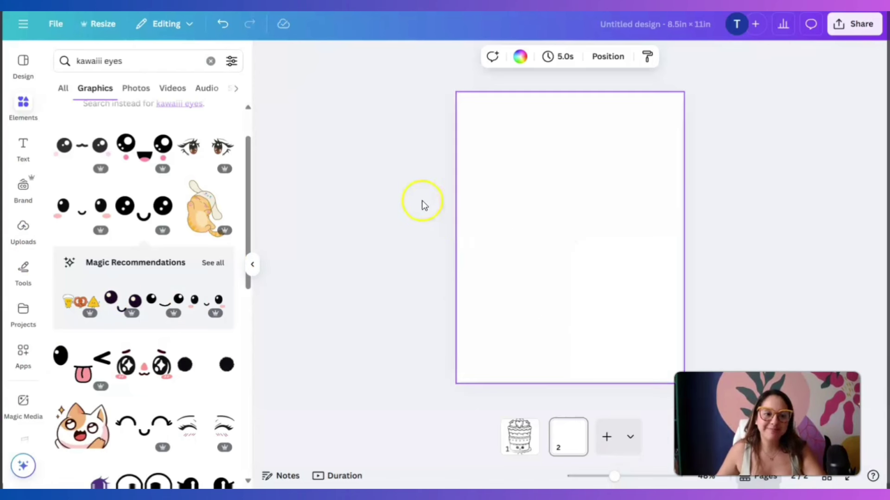
pyautogui.click(22, 228)
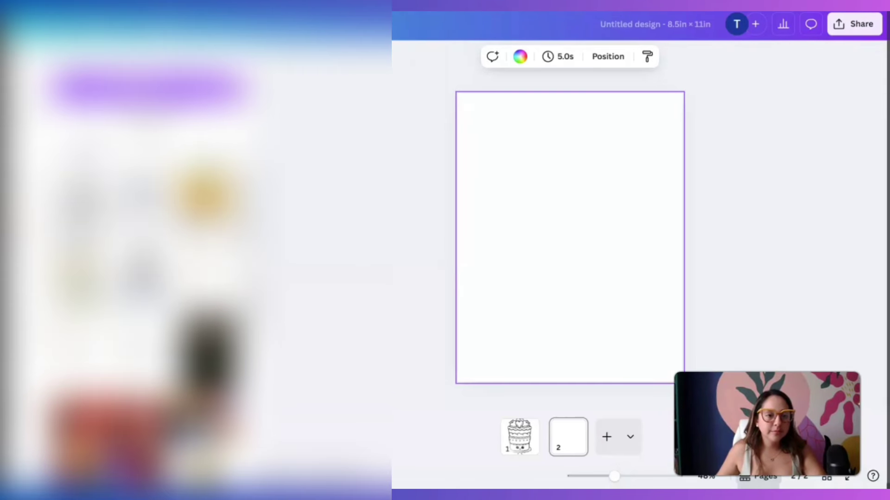
pyautogui.click(81, 199)
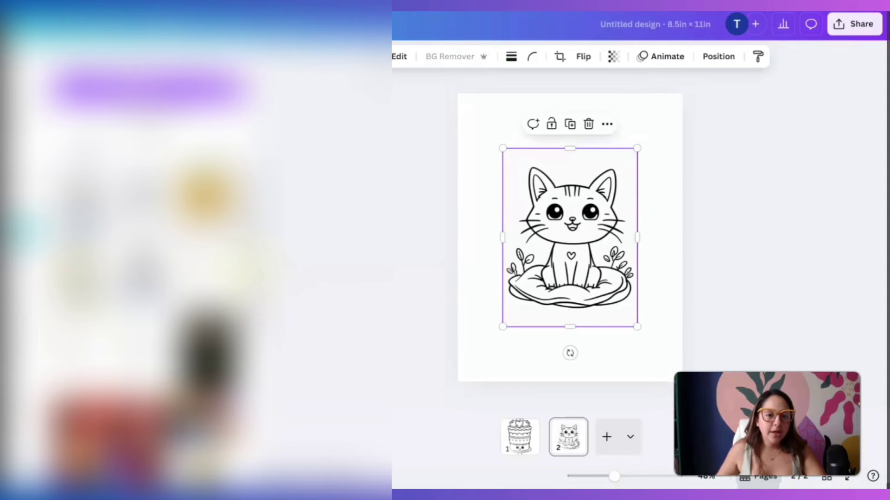
# - Enlarge the cat image to nearly fill the second page and centre it horizontally
pyautogui.click(248, 266)
pyautogui.moveTo(533, 147); pyautogui.dragTo(673, 92)
pyautogui.moveTo(479, 182); pyautogui.dragTo(454, 237)
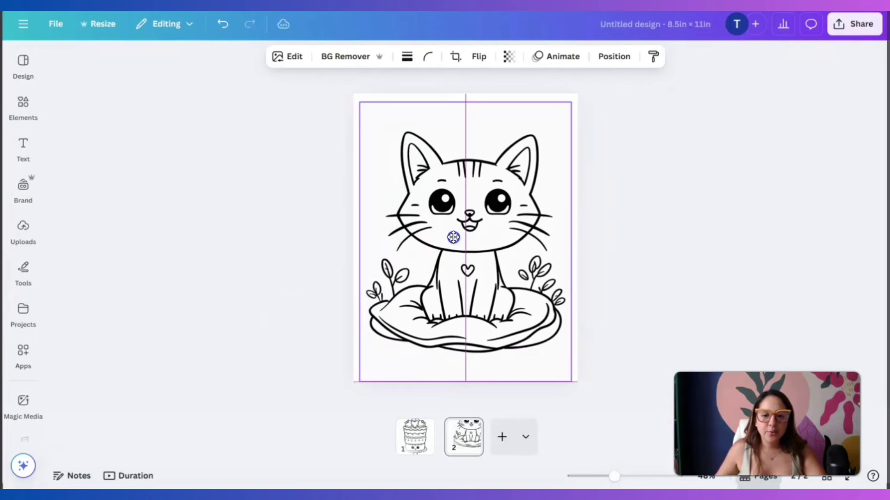
# - Remove the background from the cat image on the second page
pyautogui.click(717, 241)
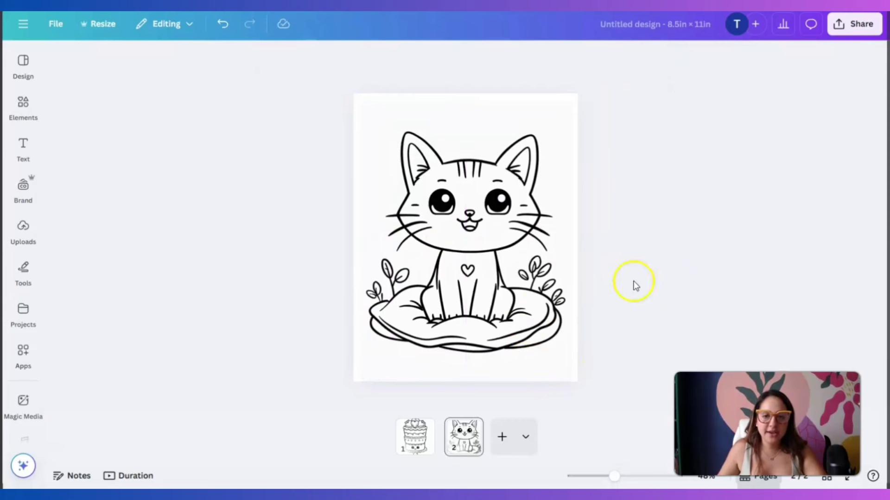
pyautogui.moveTo(622, 475); pyautogui.dragTo(633, 480)
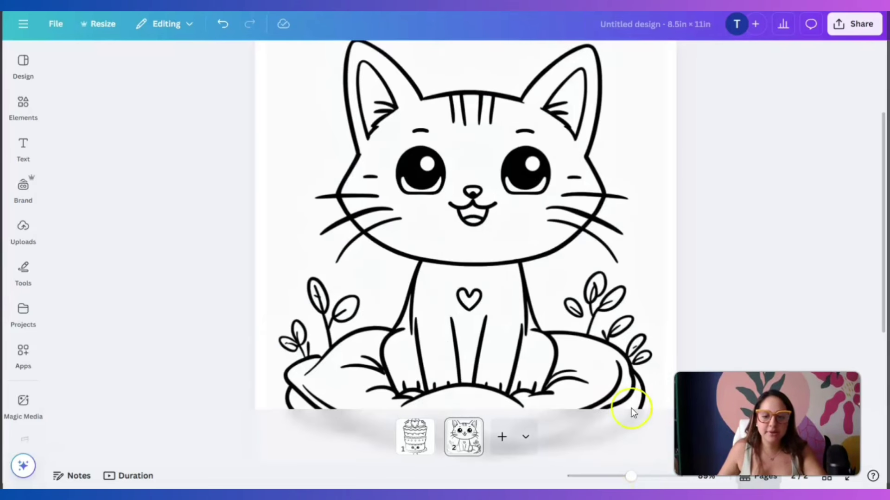
pyautogui.click(649, 180)
pyautogui.click(677, 196)
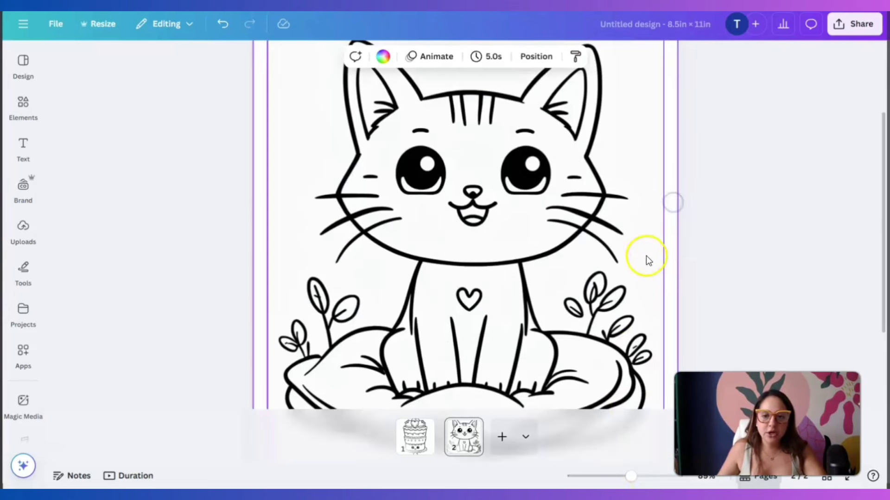
pyautogui.click(688, 236)
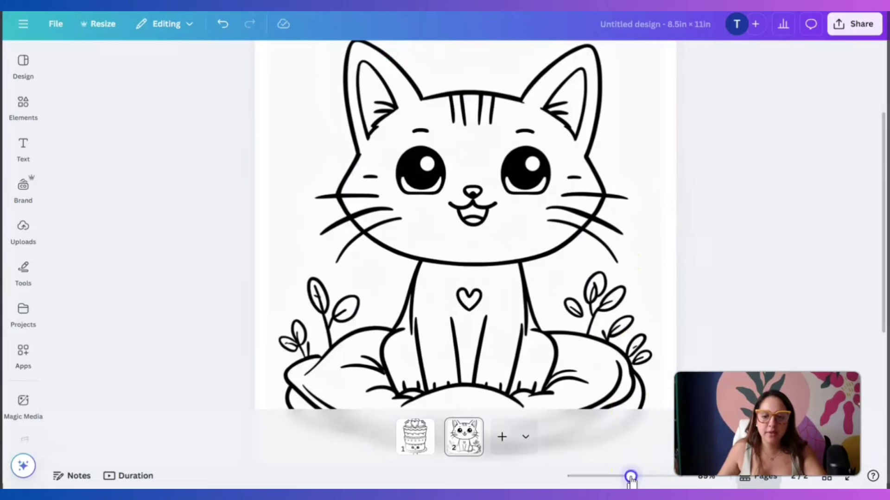
pyautogui.moveTo(630, 477); pyautogui.dragTo(620, 476)
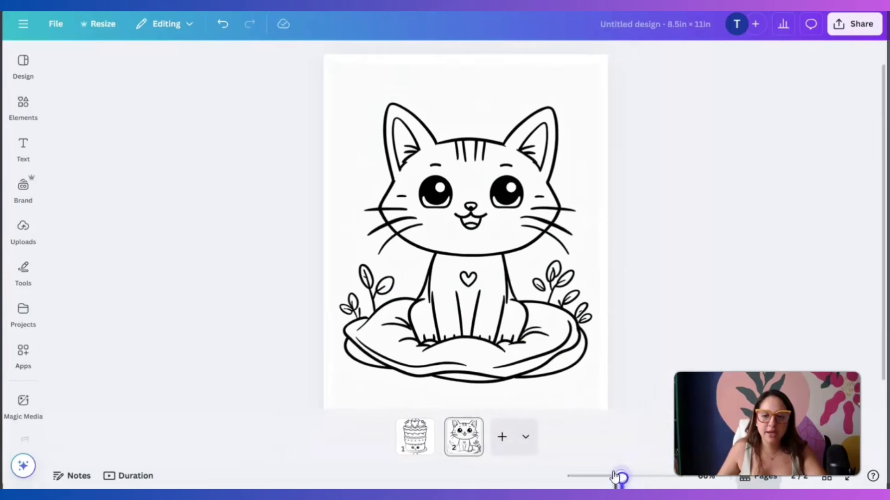
pyautogui.click(602, 245)
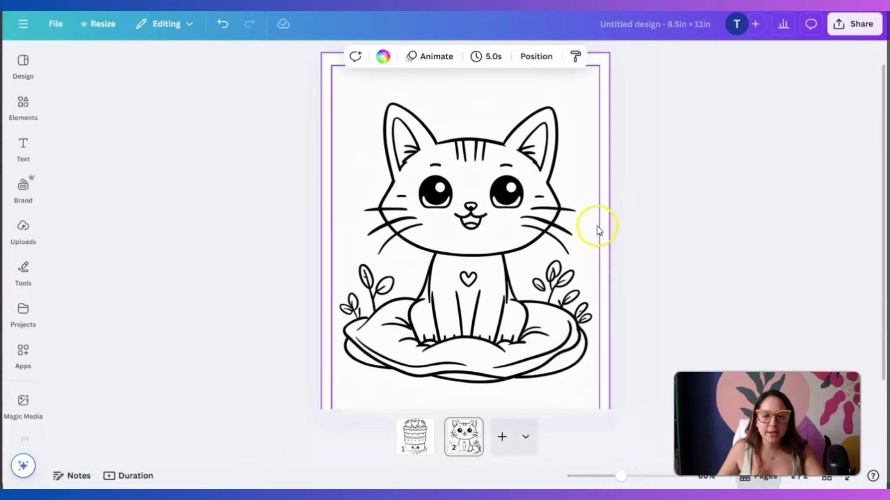
pyautogui.click(454, 105)
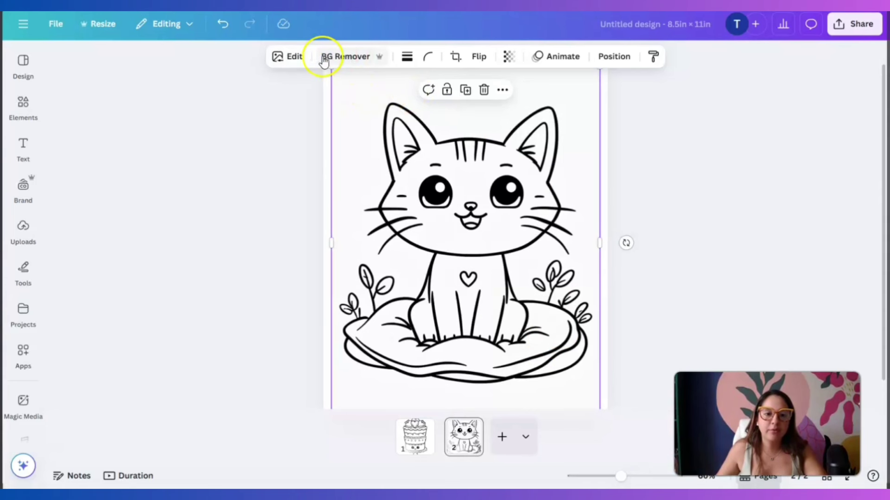
pyautogui.click(341, 56)
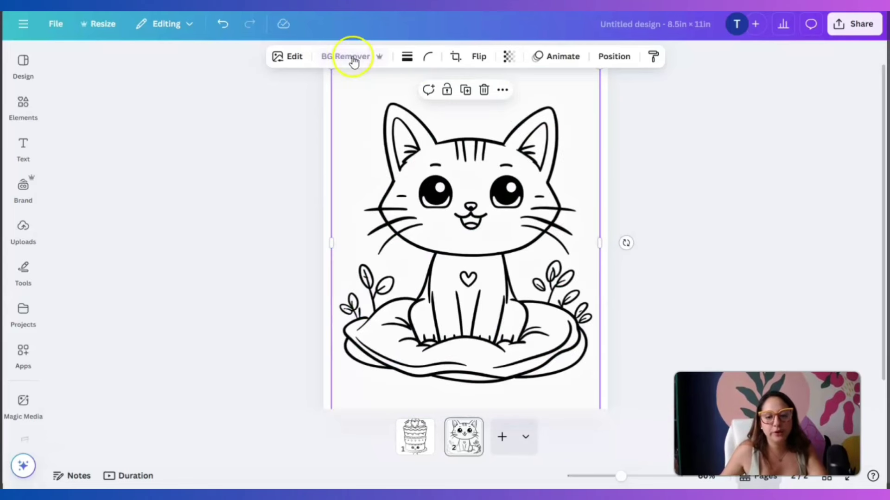
pyautogui.click(800, 226)
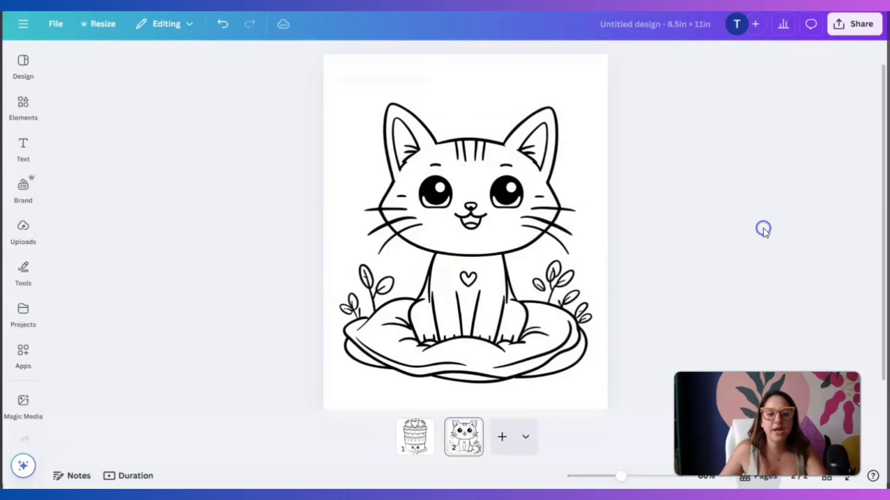
# - Compare the cake page with the cat page in the design
pyautogui.click(424, 428)
pyautogui.click(627, 274)
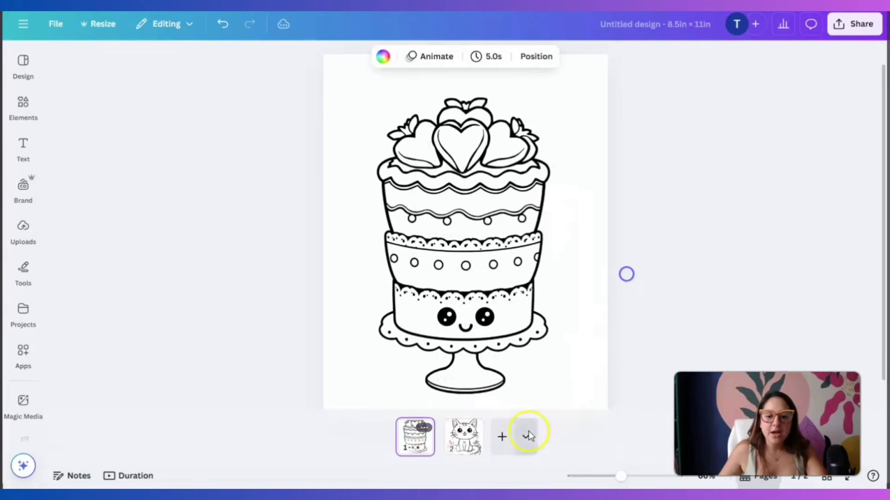
pyautogui.click(468, 450)
pyautogui.click(420, 448)
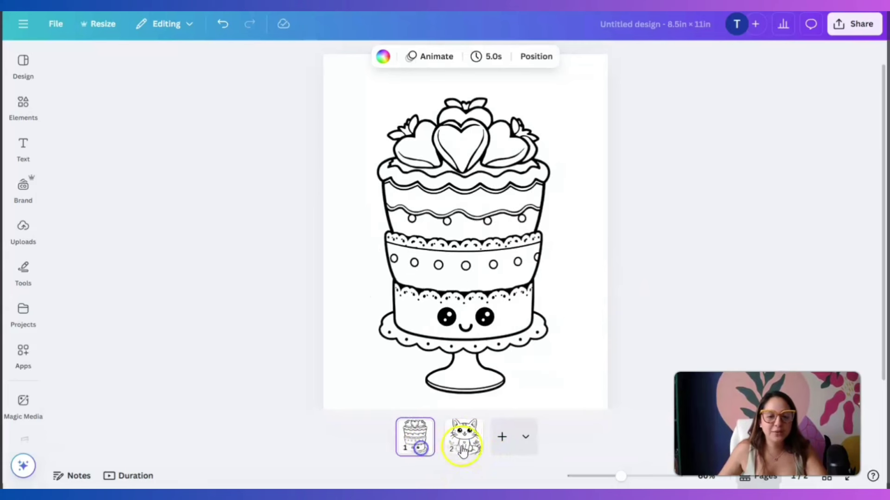
pyautogui.click(464, 447)
pyautogui.click(777, 266)
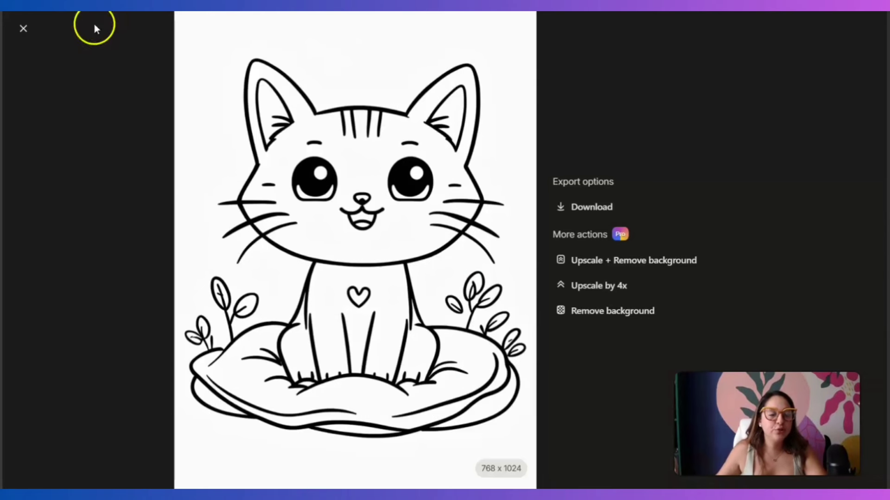
# - Close the enlarged cat image in Playground and switch to Nurie Creator to review the generated strawberry cake pages and generation settings
pyautogui.click(23, 30)
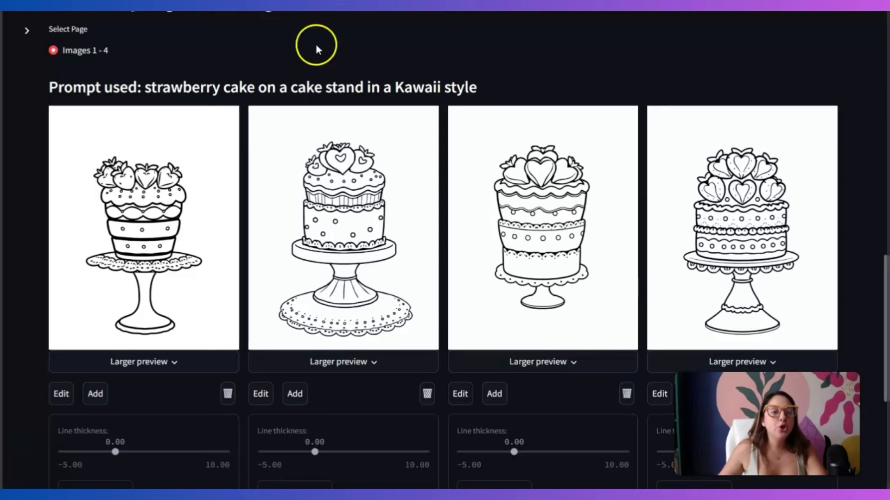
pyautogui.scroll(1, 570, 338)
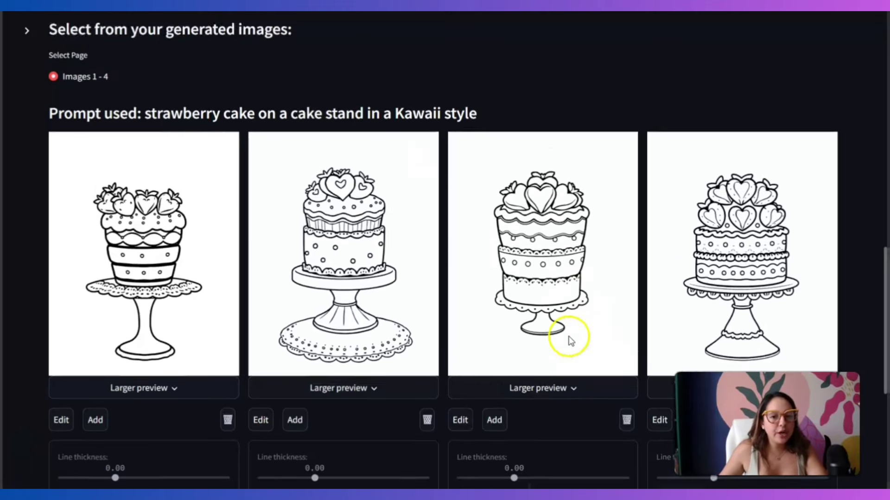
pyautogui.scroll(-2, 569, 337)
pyautogui.scroll(2, 571, 331)
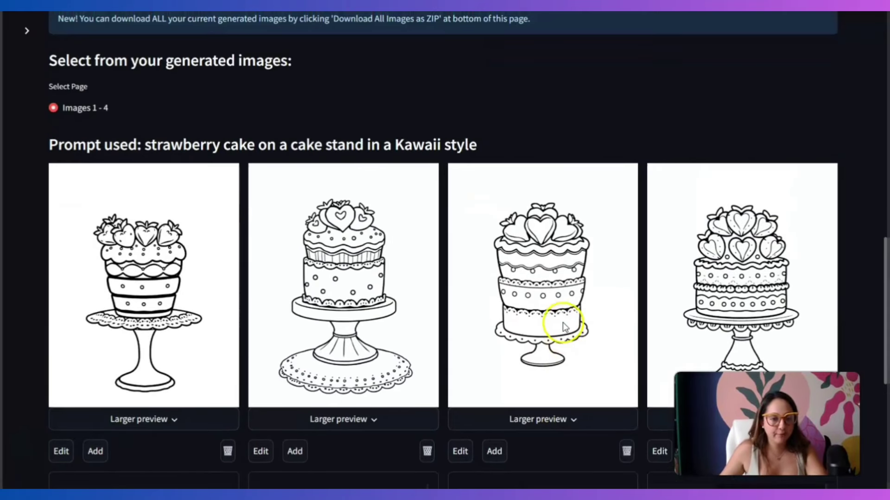
pyautogui.scroll(-1, 413, 272)
pyautogui.scroll(10, 452, 316)
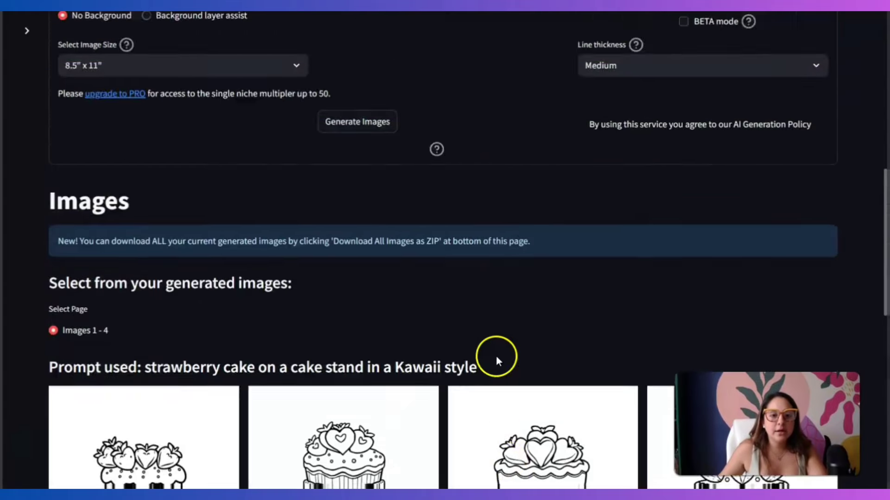
pyautogui.scroll(-10, 420, 336)
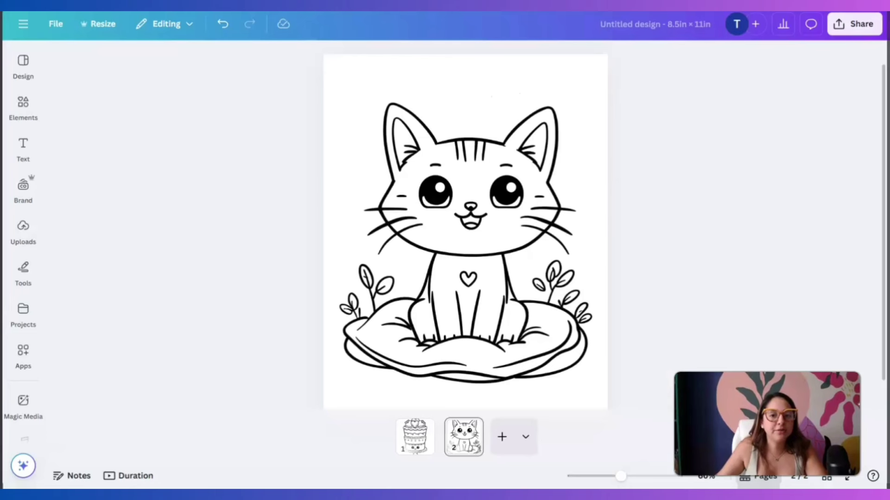
# - Switch back to Canva and check the lower edge of the cat page
pyautogui.scroll(-1, 669, 278)
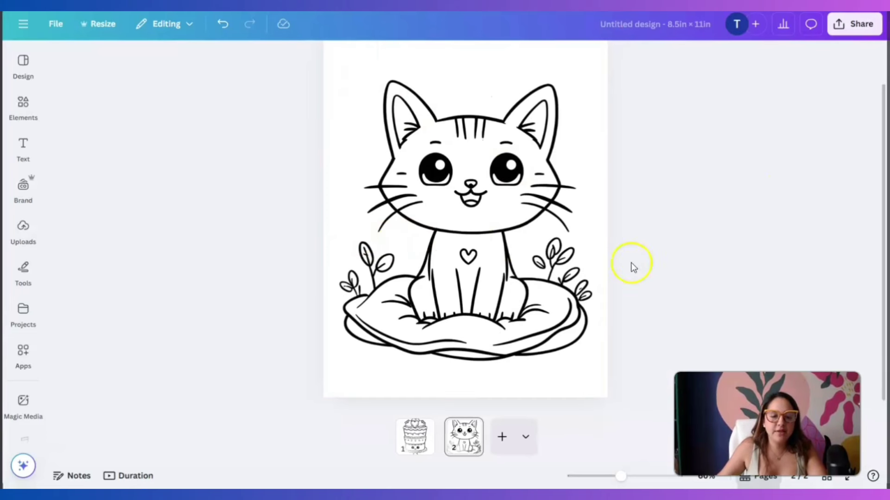
pyautogui.click(607, 382)
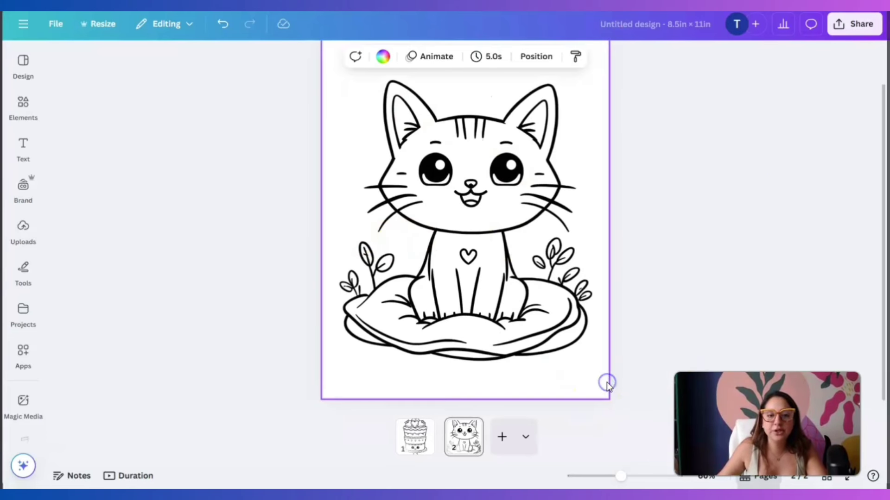